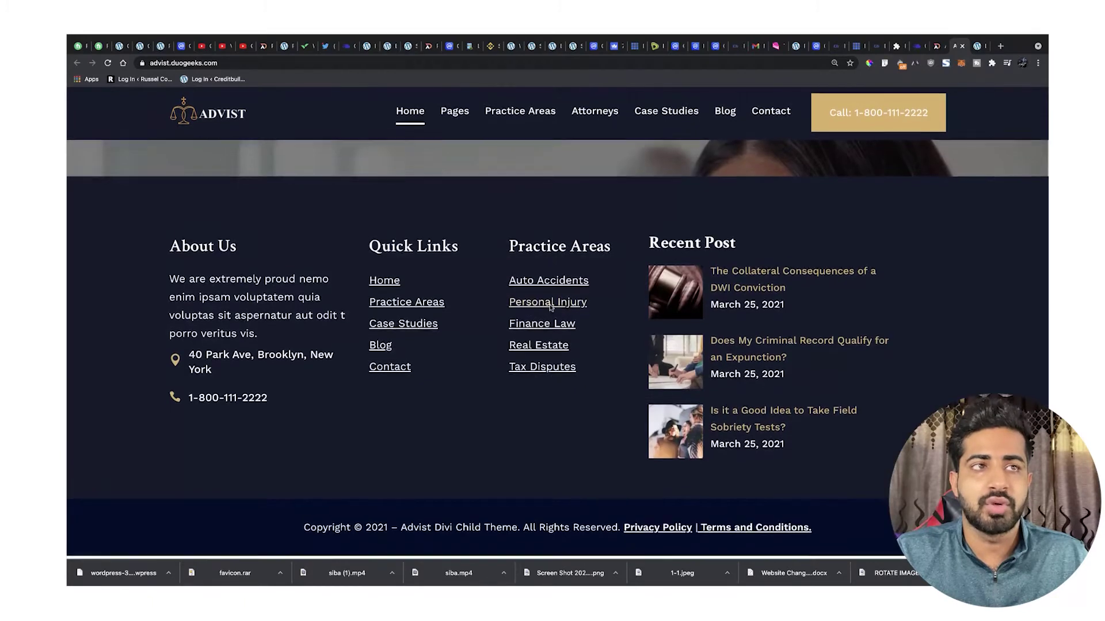
# Switch to the WordPress dashboard and open the upload form for adding a new theme.
pyautogui.click(977, 46)
pyautogui.moveTo(102, 251)
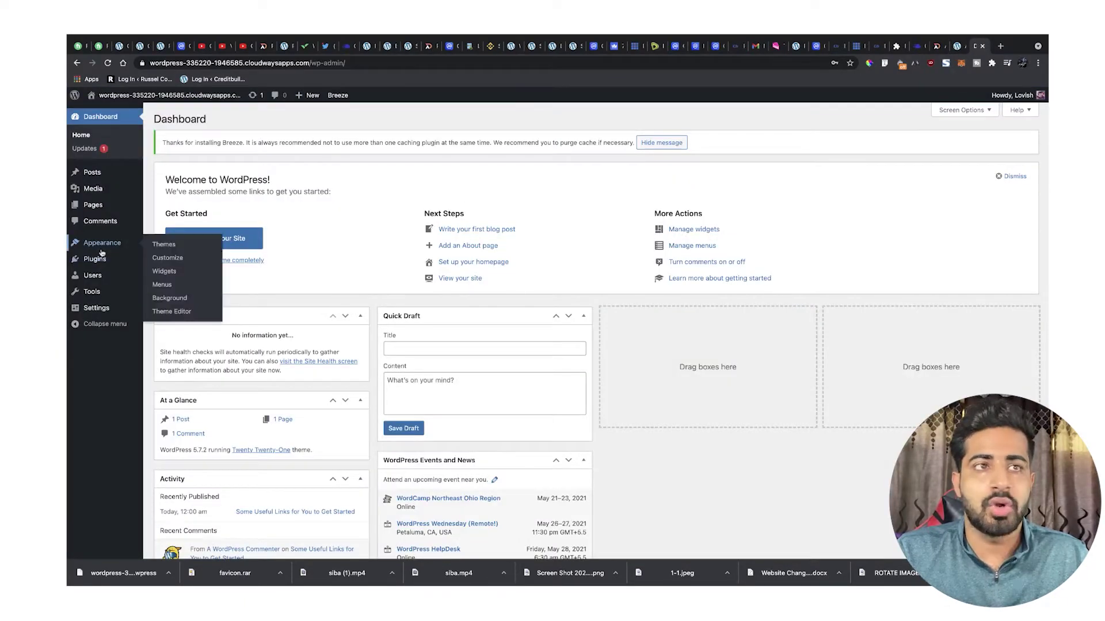
pyautogui.click(161, 248)
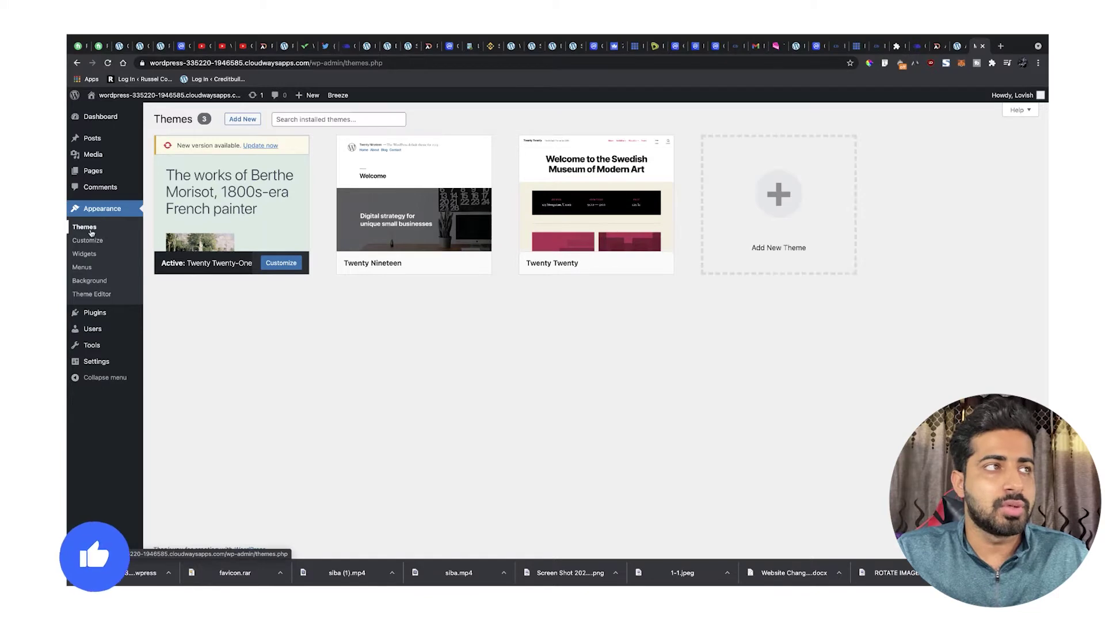
pyautogui.click(242, 119)
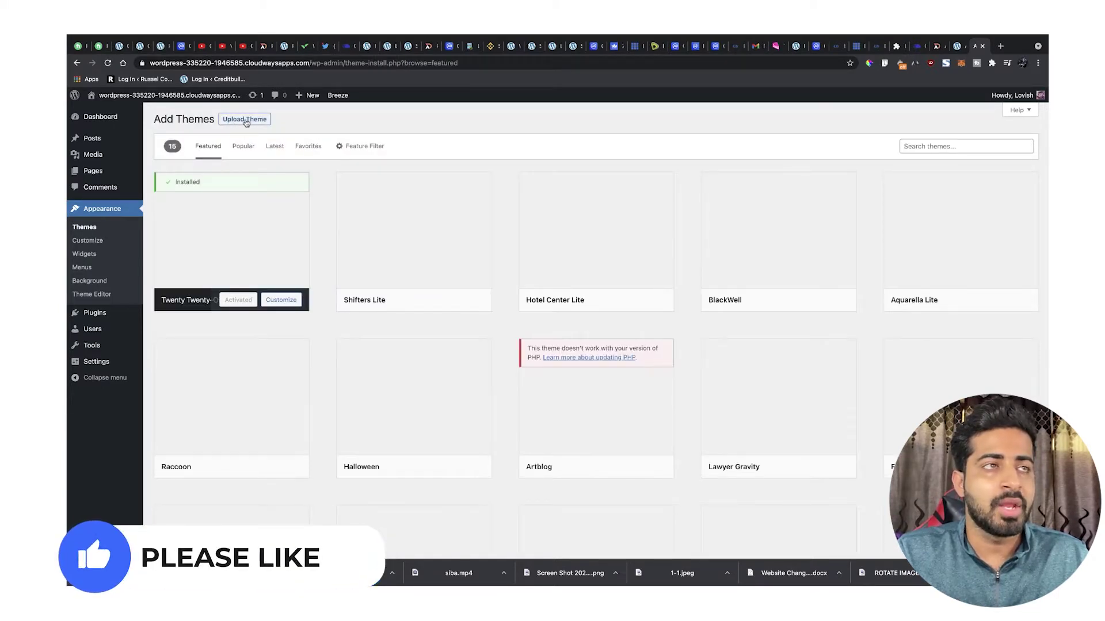
pyautogui.click(240, 121)
# Install the theme from Divi.zip in the Divi Theme & Plugins folder under Divi Awesome in Downloads, and activate it.
pyautogui.click(529, 206)
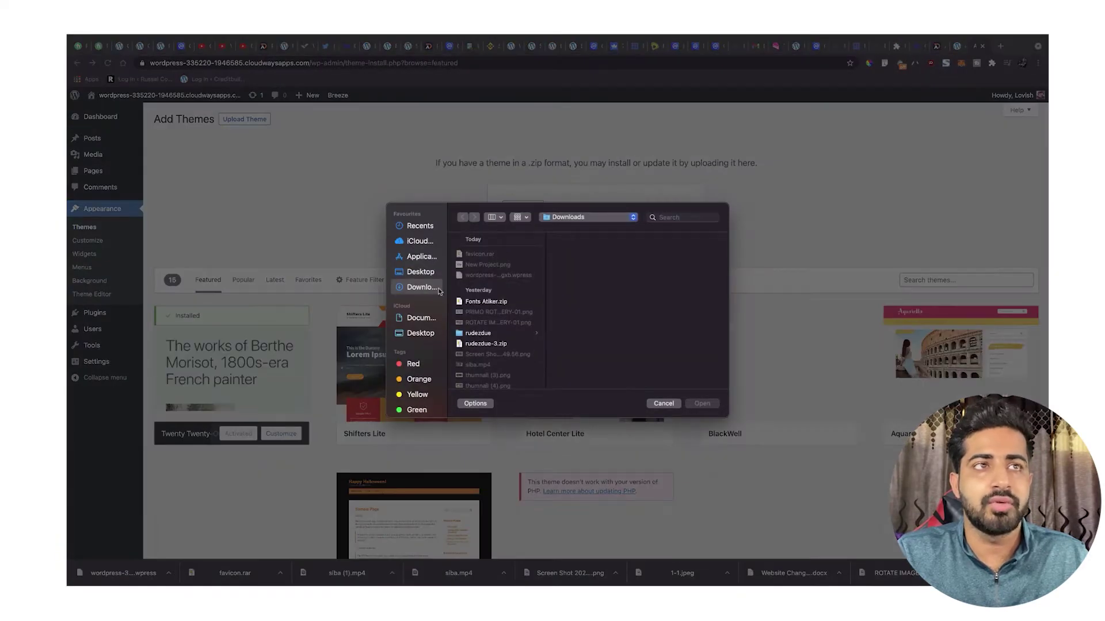
pyautogui.scroll(-10, 489, 331)
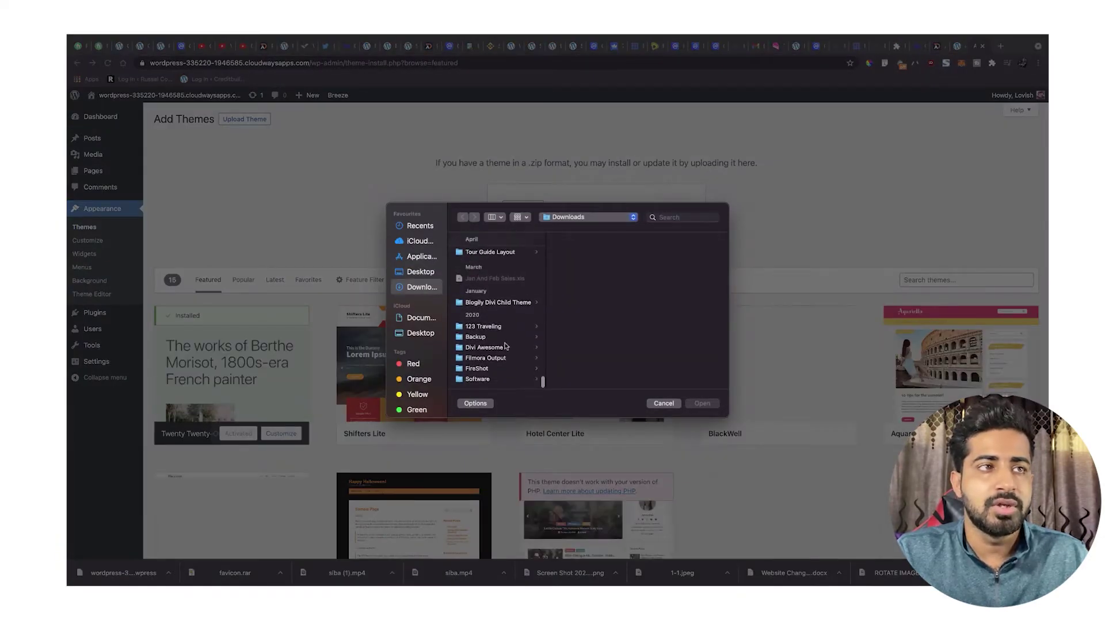
pyautogui.click(496, 346)
pyautogui.click(593, 275)
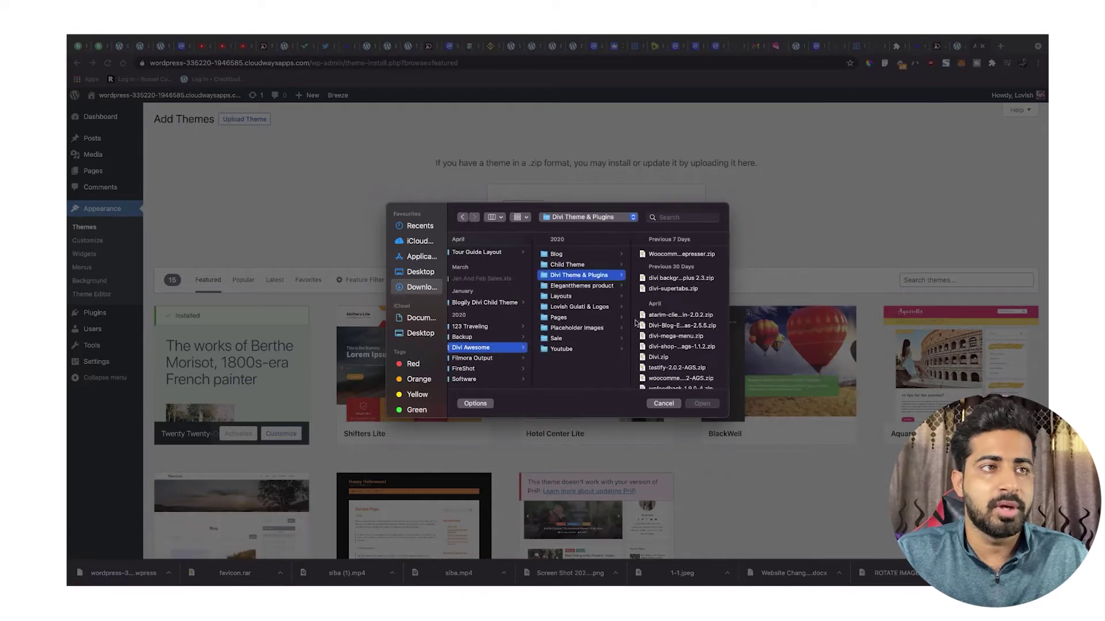
pyautogui.click(661, 358)
pyautogui.press('Return')
pyautogui.click(664, 206)
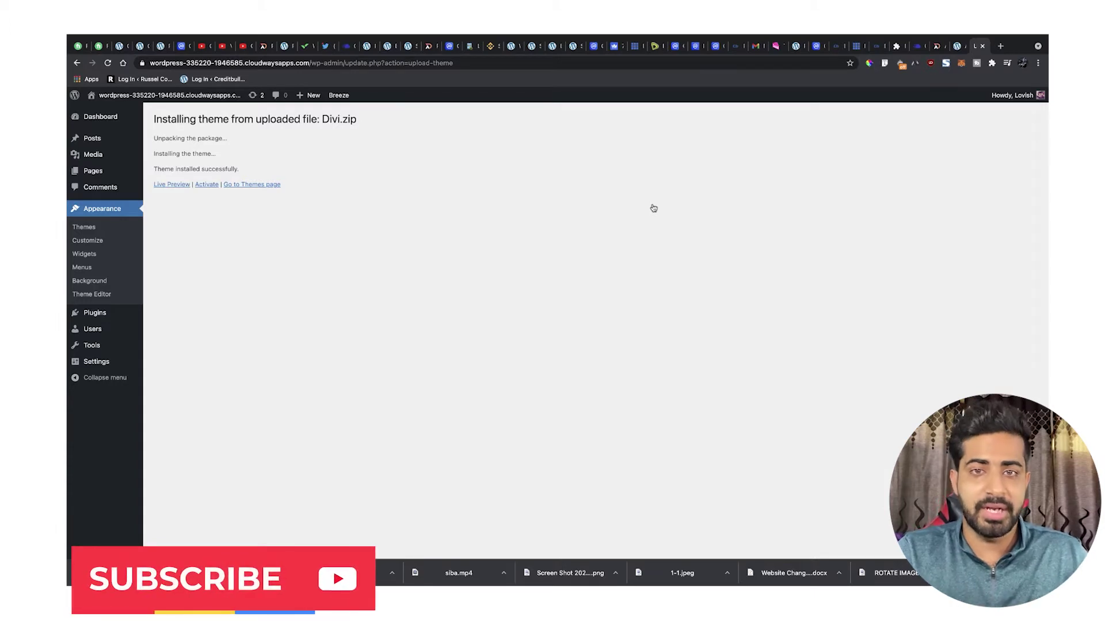
pyautogui.click(207, 184)
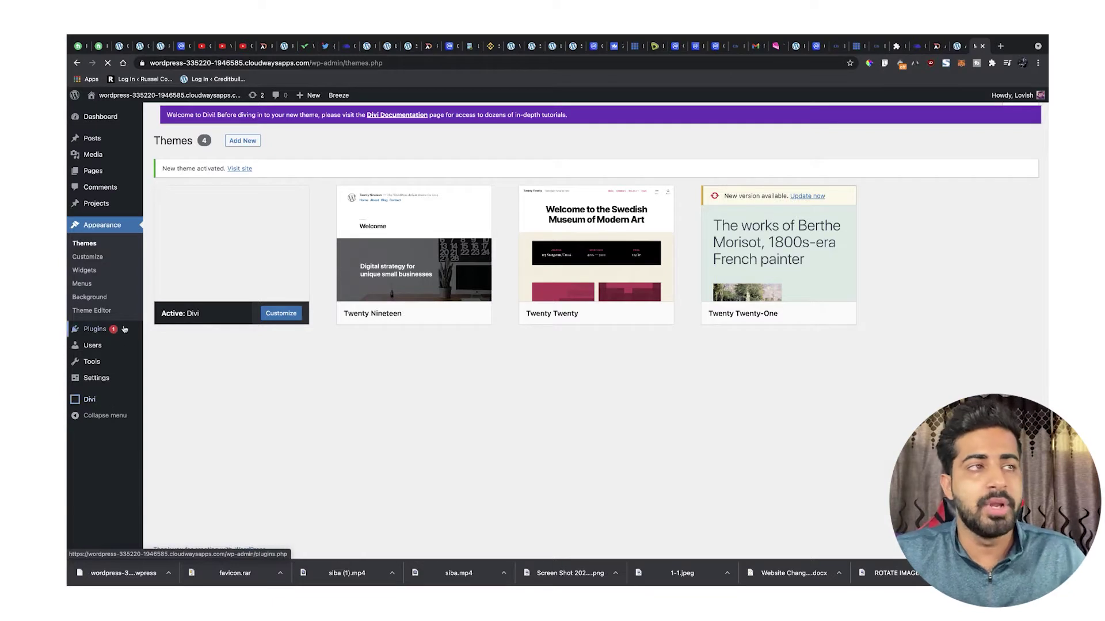
# Choose advist-divi-child-theme-plugin-installer.zip from the Advist Divi Child Theme folder as the plugin file to upload.
pyautogui.moveTo(124, 330)
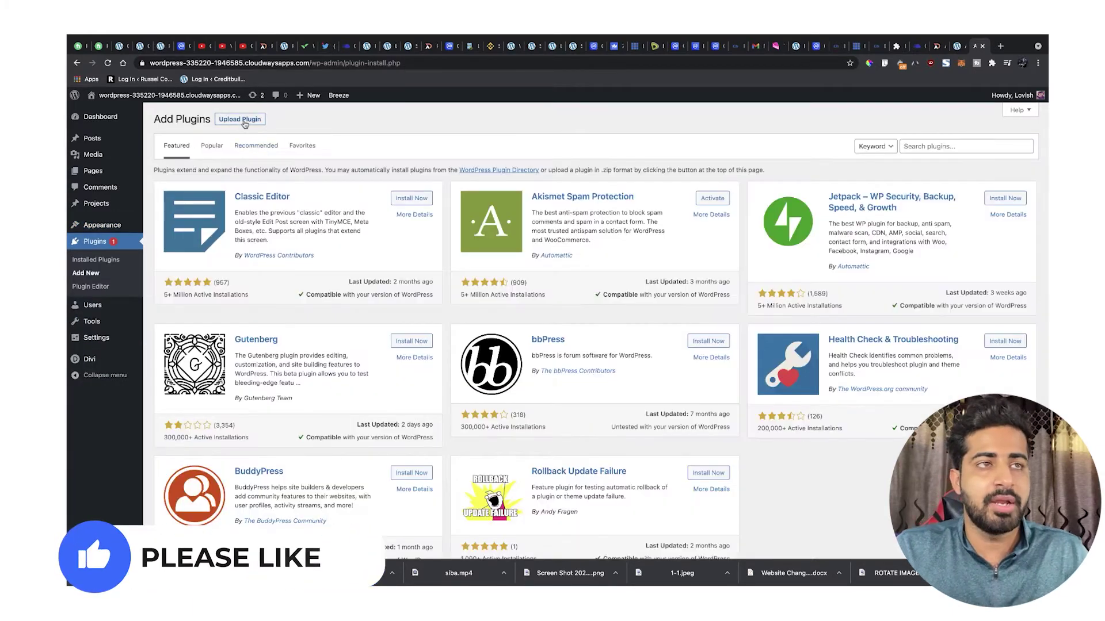
pyautogui.click(247, 121)
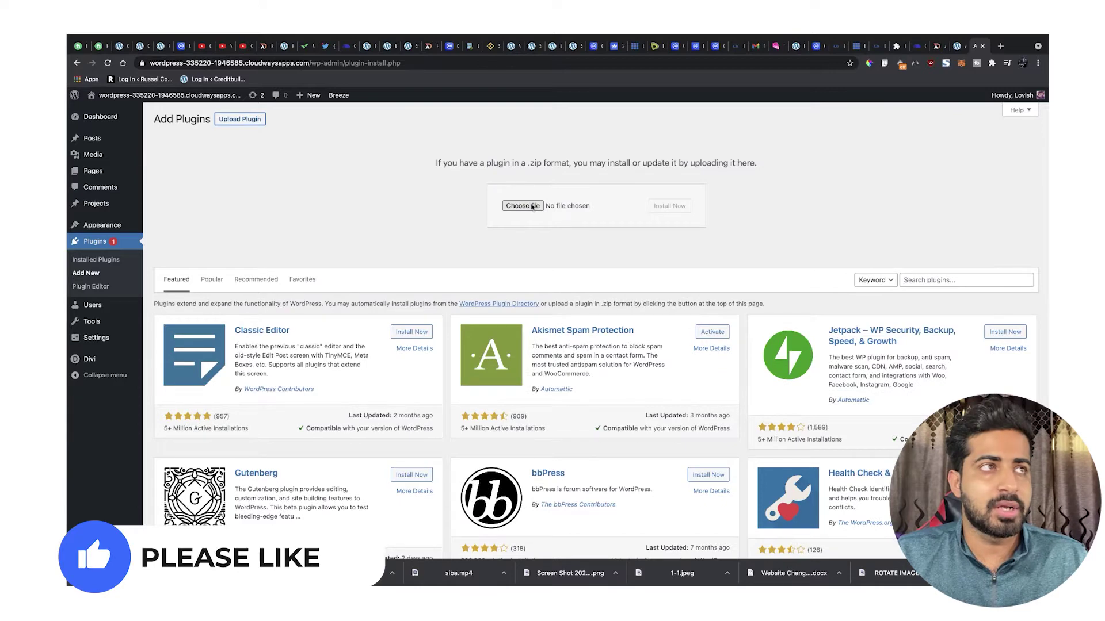
pyautogui.click(525, 207)
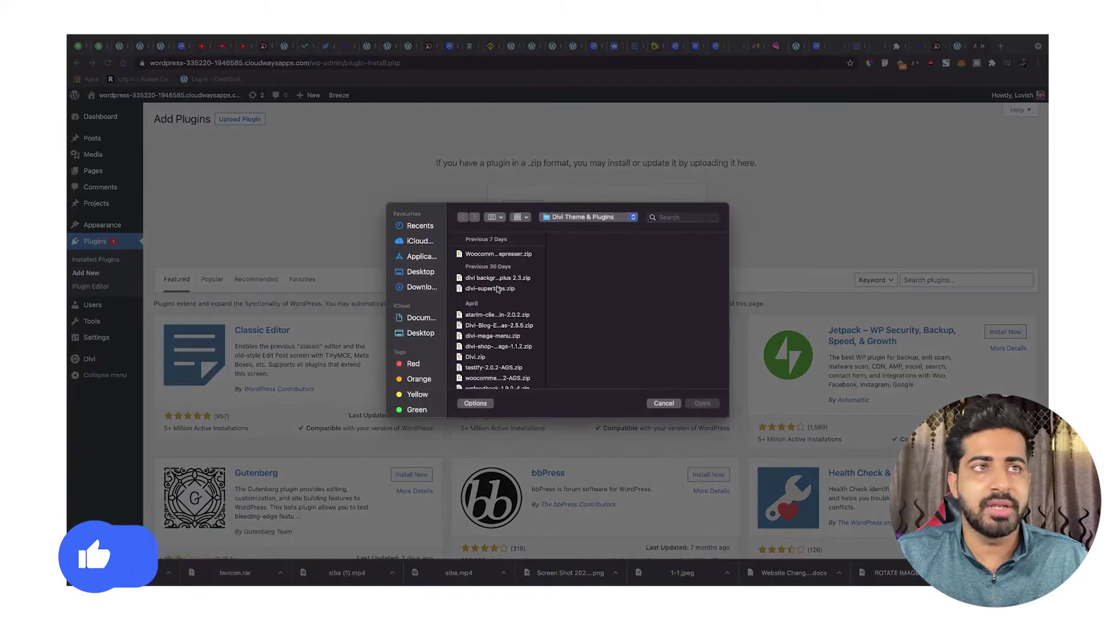
pyautogui.click(431, 287)
pyautogui.scroll(-10, 487, 296)
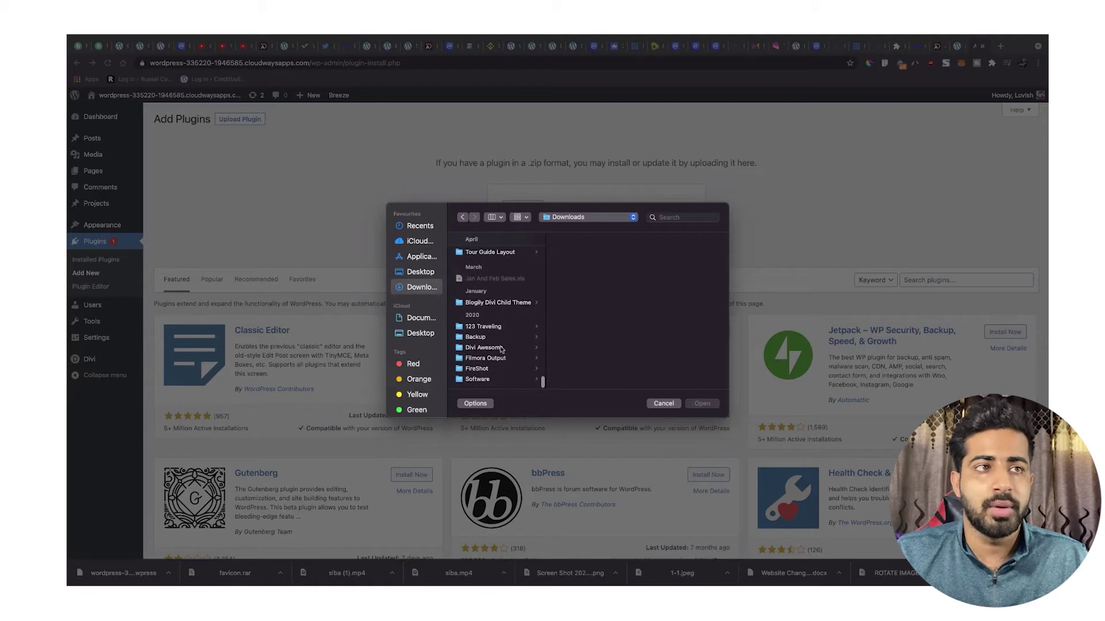
pyautogui.click(501, 349)
pyautogui.click(594, 265)
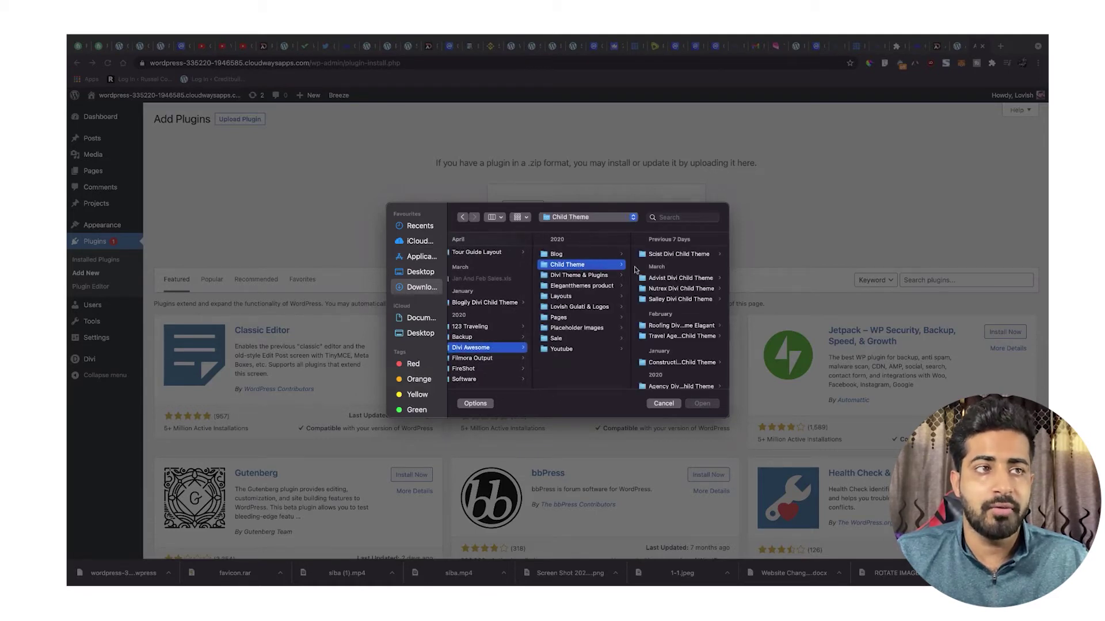
pyautogui.click(672, 278)
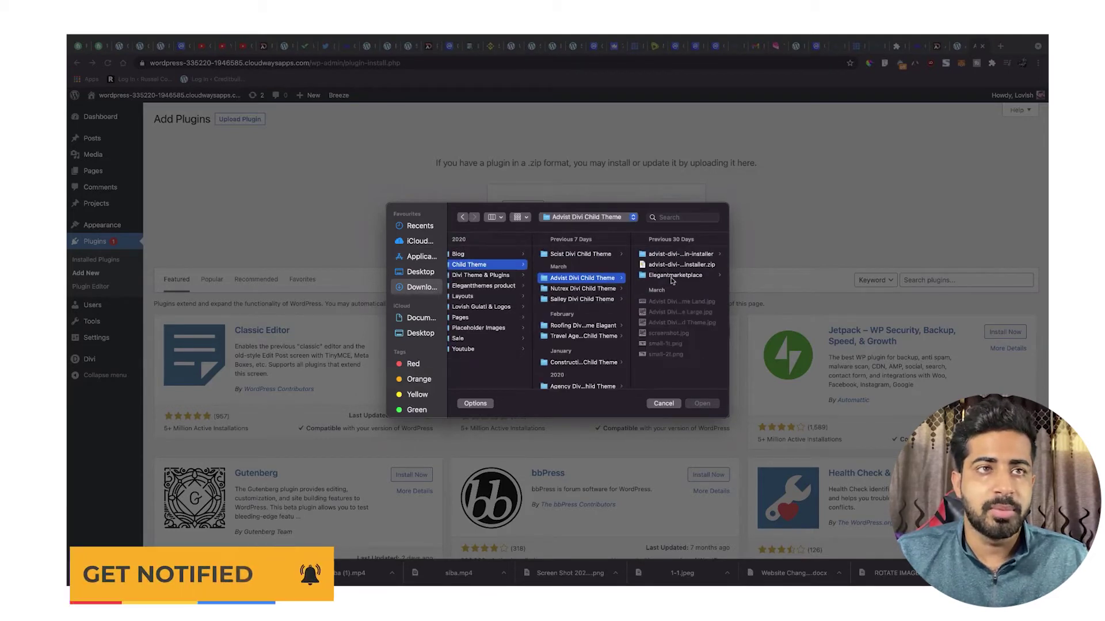
pyautogui.click(685, 265)
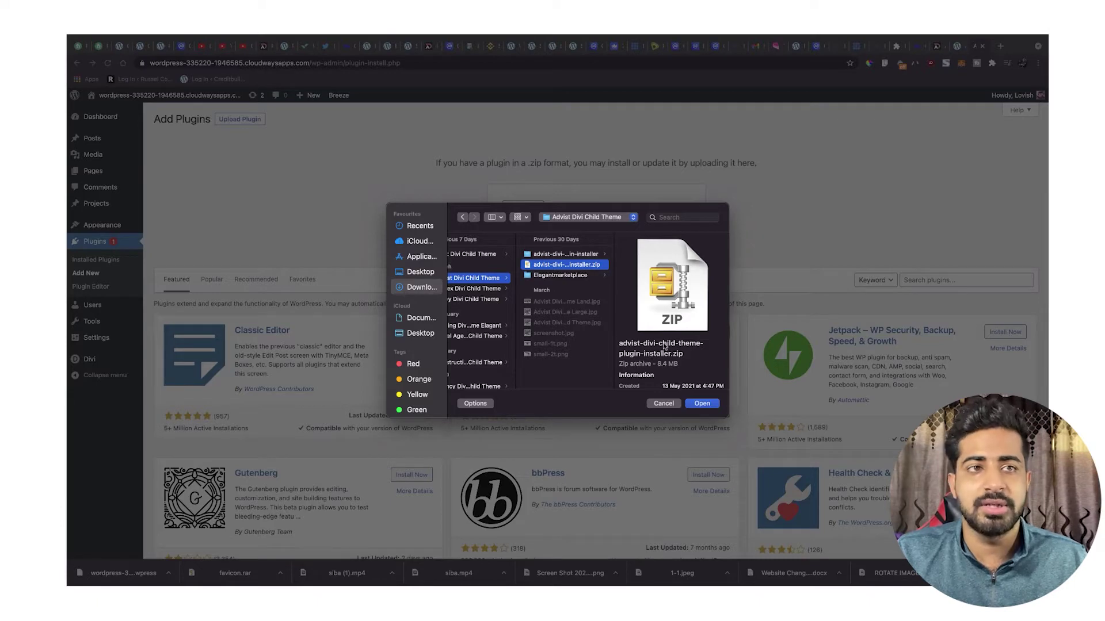
pyautogui.click(703, 403)
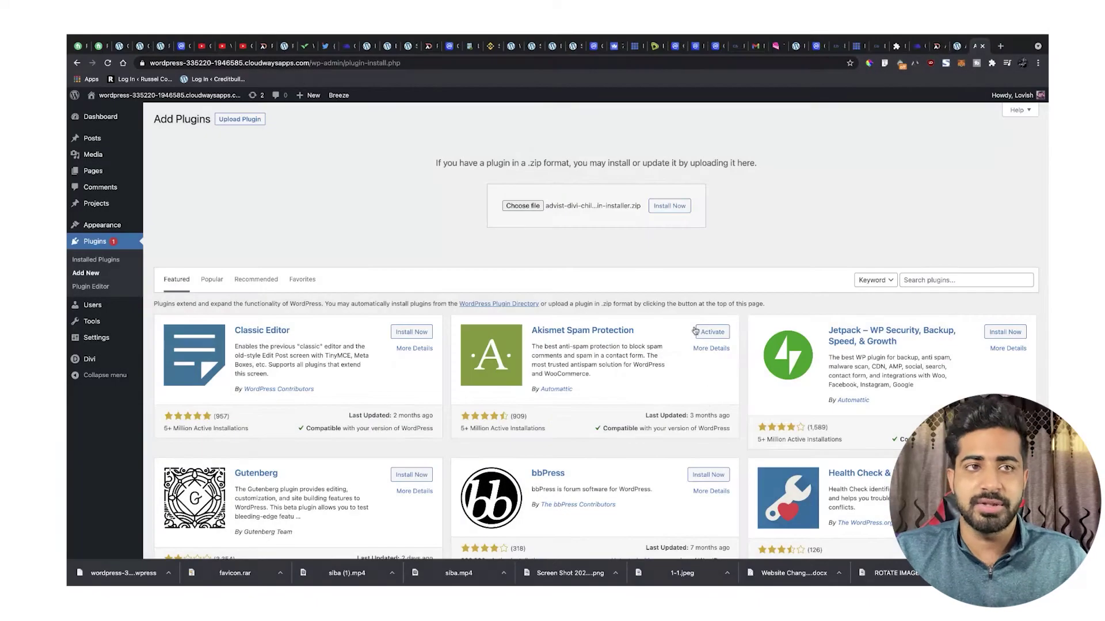
# Install and activate the chosen child theme installer plugin, and open its import page.
pyautogui.click(669, 206)
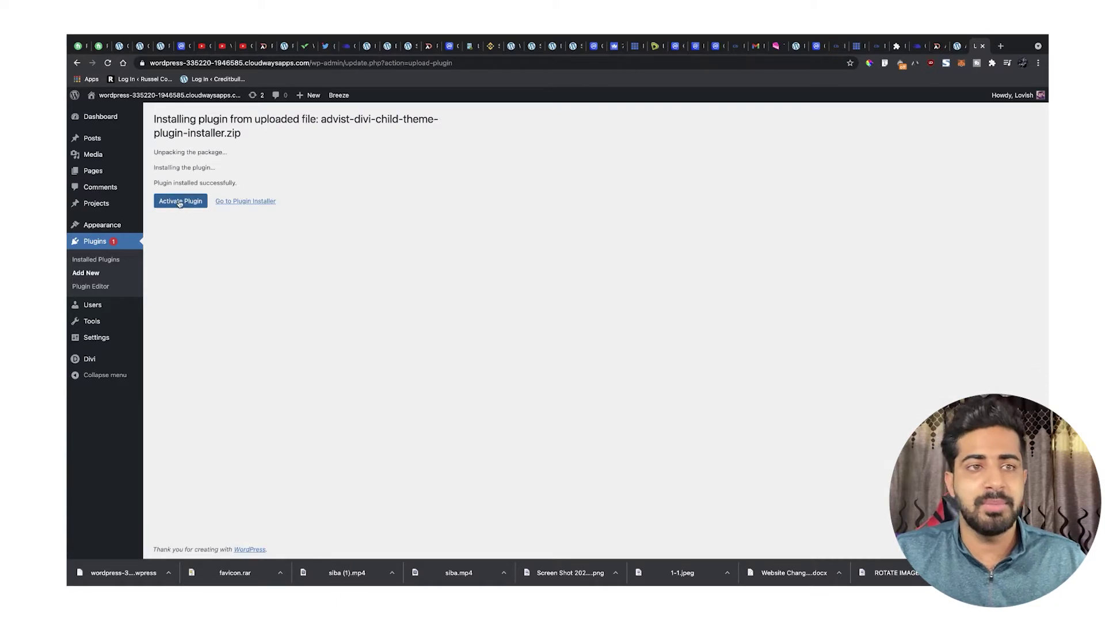
pyautogui.click(180, 201)
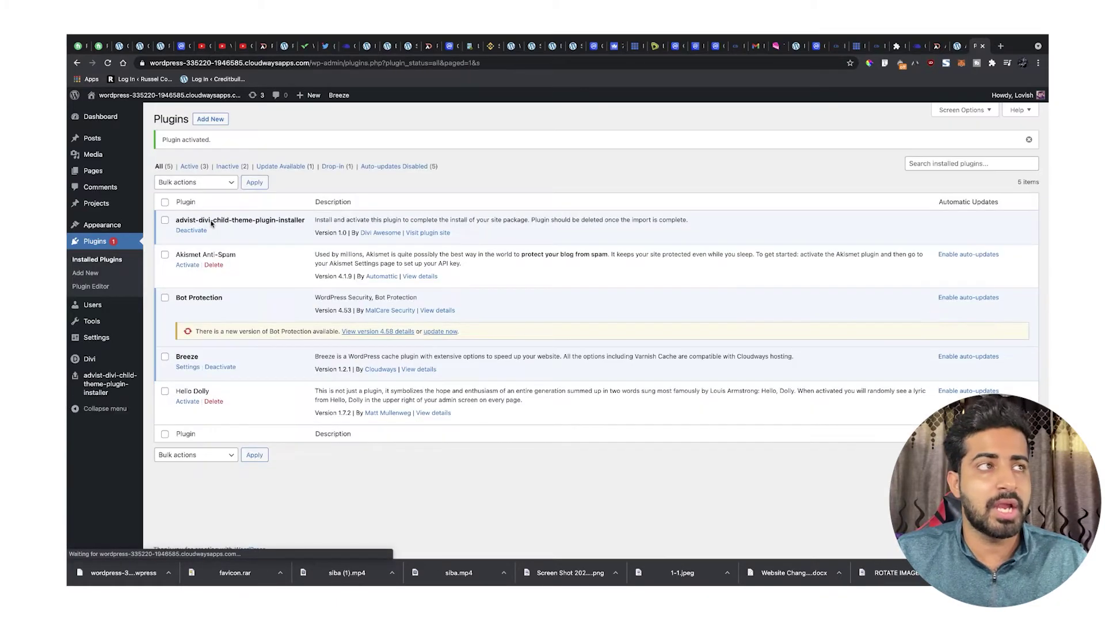
pyautogui.click(100, 390)
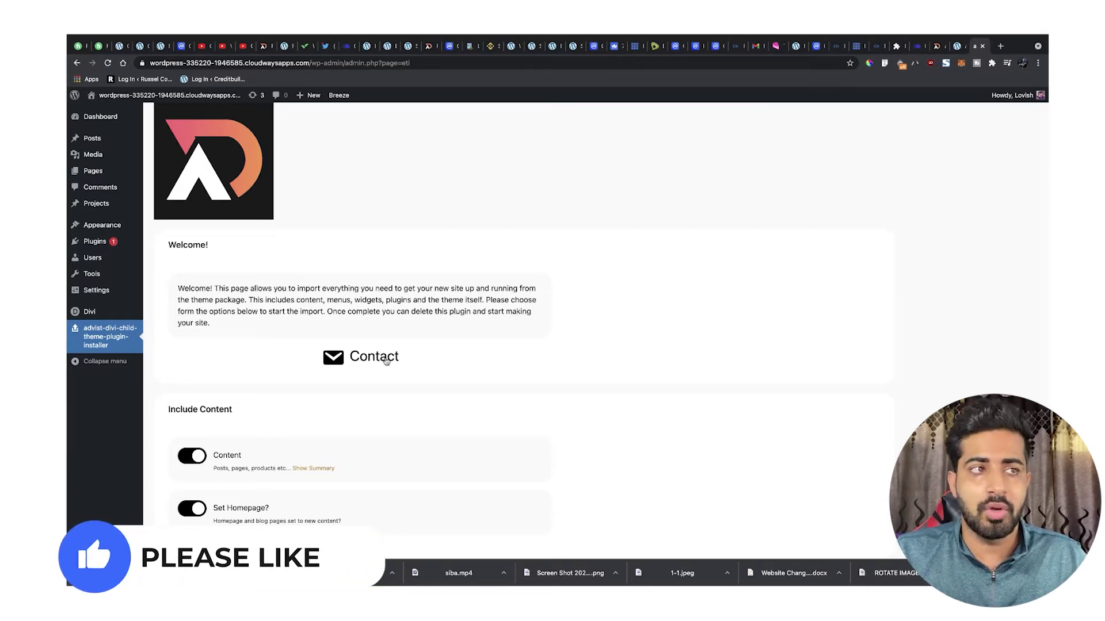
# Check the Advist Divi child theme product page, and review all content, structure, Divi, plugin and theme options on the installer's import page.
pyautogui.click(935, 48)
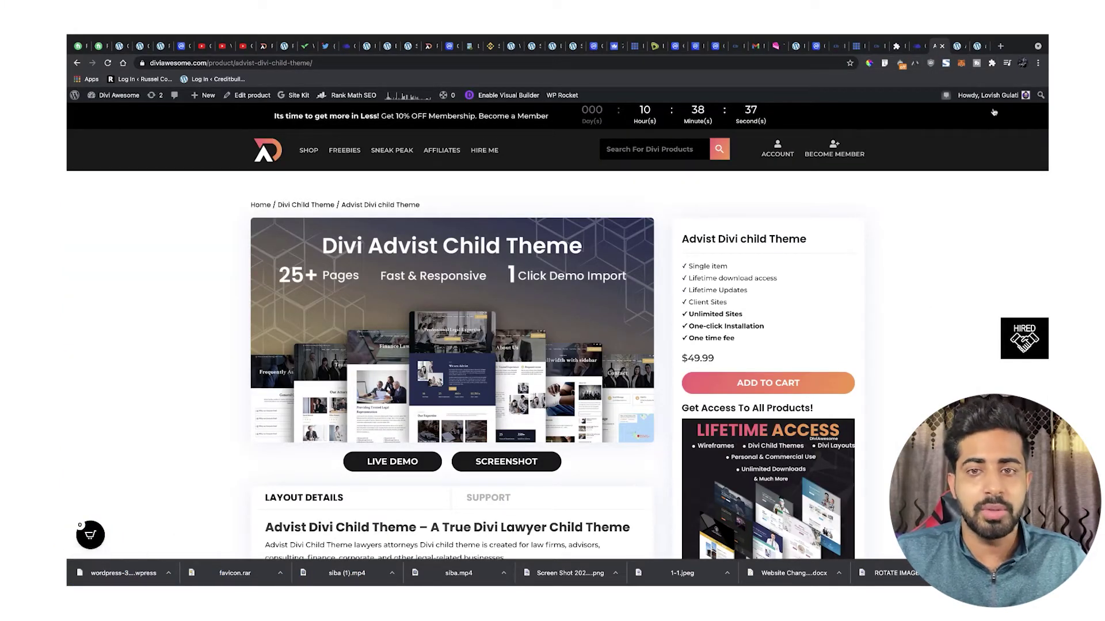
pyautogui.click(977, 46)
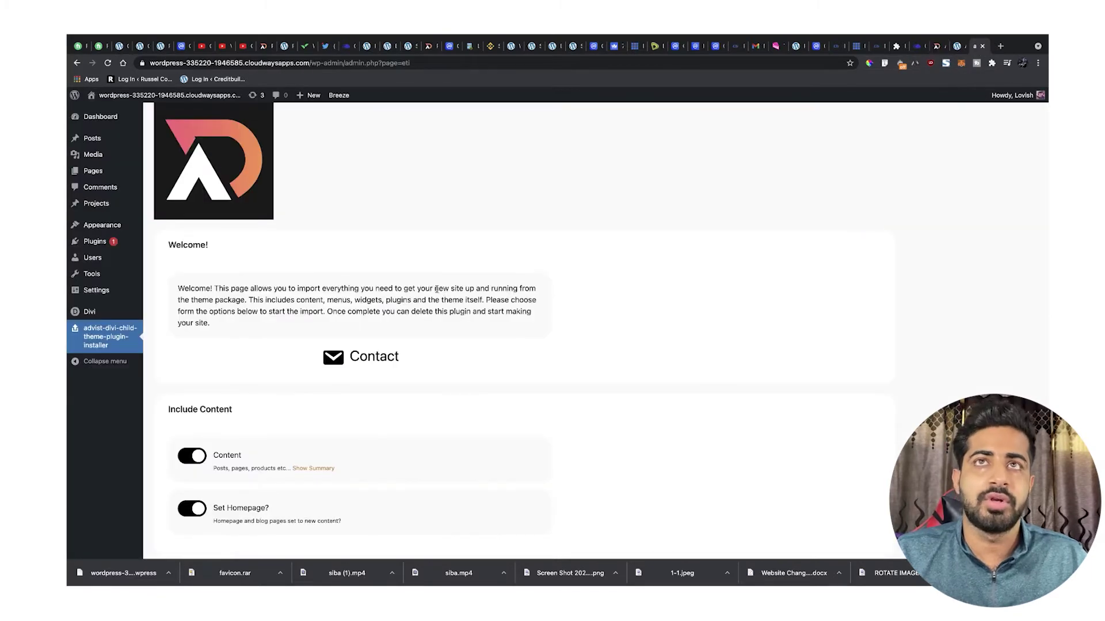
pyautogui.scroll(-5, 265, 217)
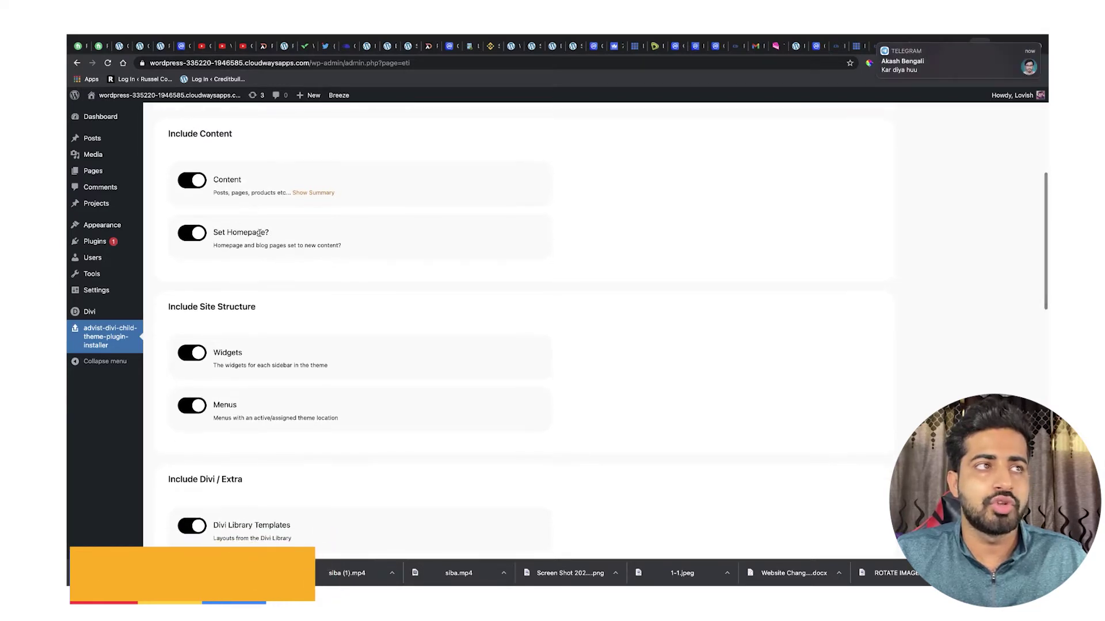
pyautogui.scroll(-2, 236, 231)
pyautogui.scroll(-2, 238, 242)
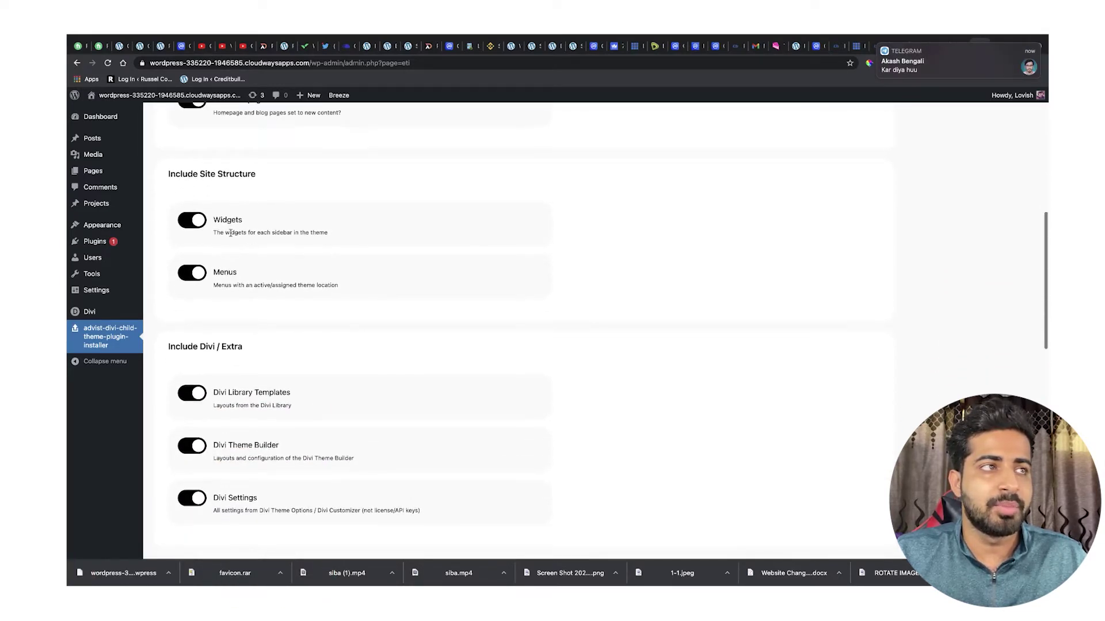
pyautogui.scroll(-2, 219, 231)
pyautogui.scroll(-2, 230, 236)
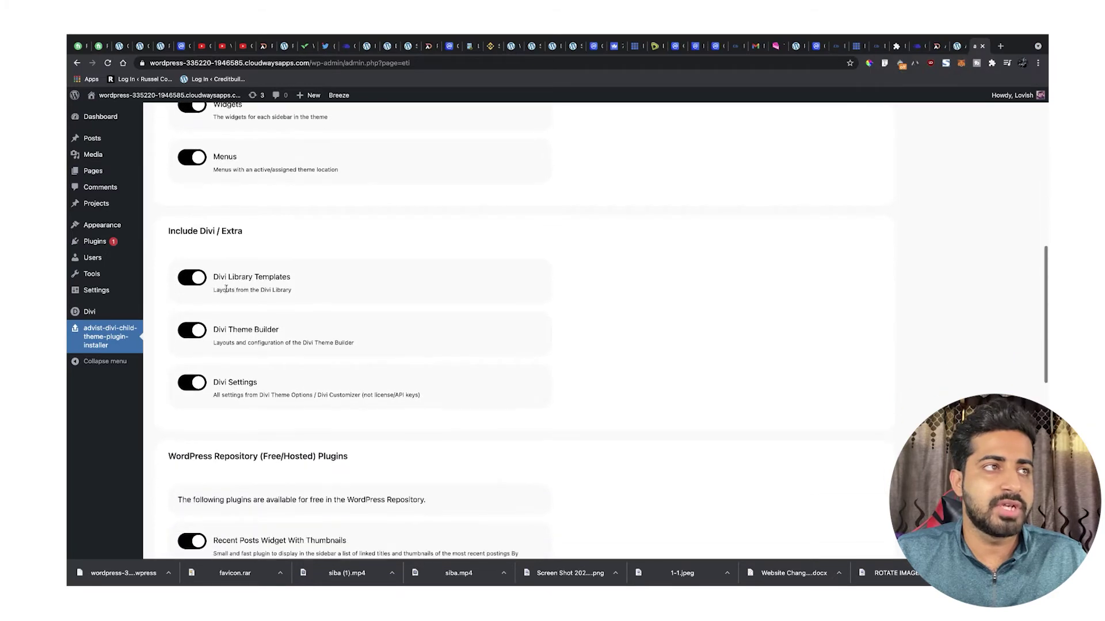
pyautogui.scroll(-2, 223, 279)
pyautogui.scroll(-1, 223, 279)
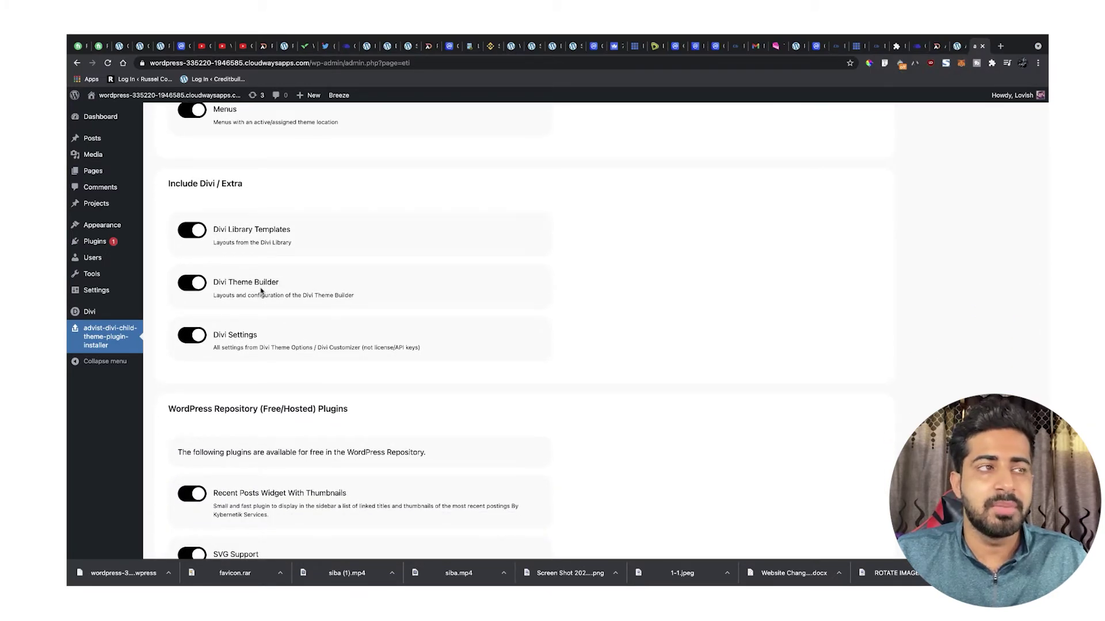
pyautogui.scroll(-2, 258, 291)
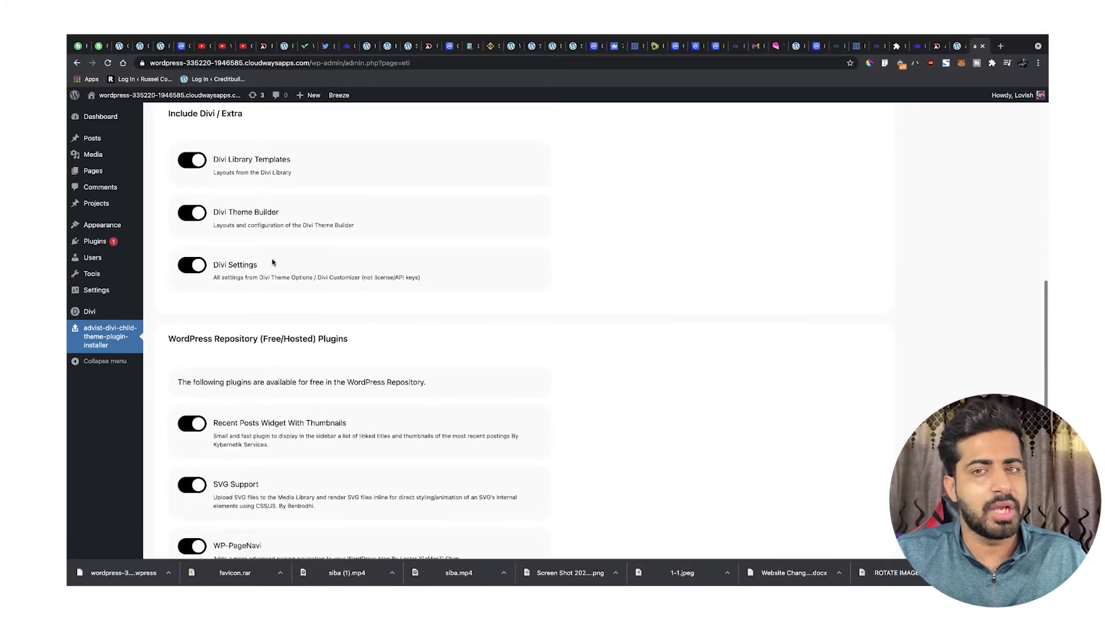
pyautogui.scroll(-4, 274, 262)
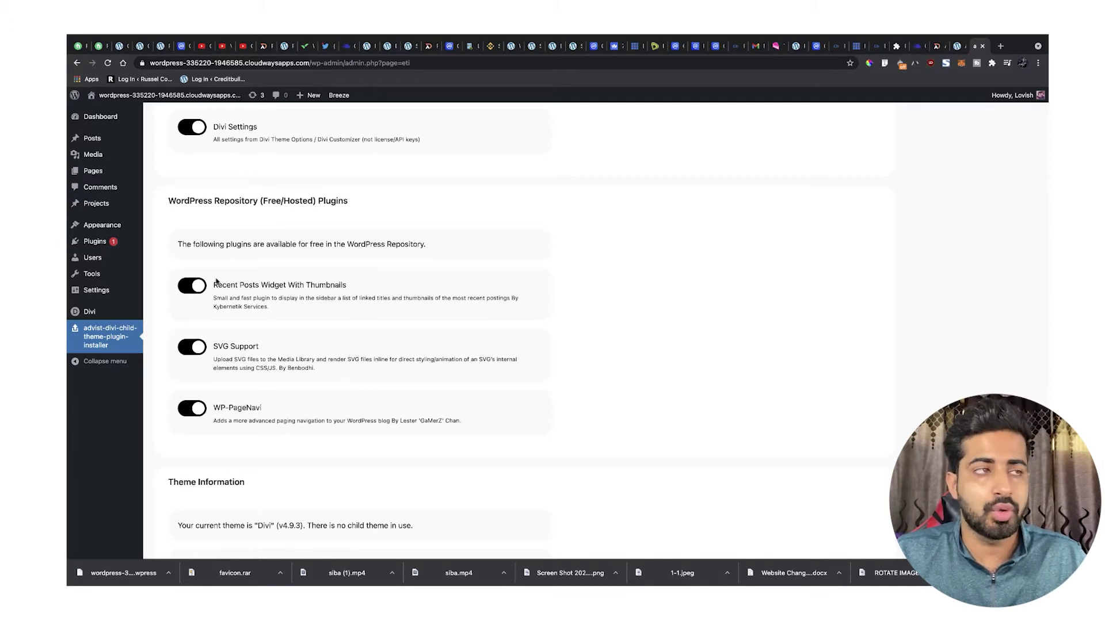
pyautogui.scroll(-1, 219, 296)
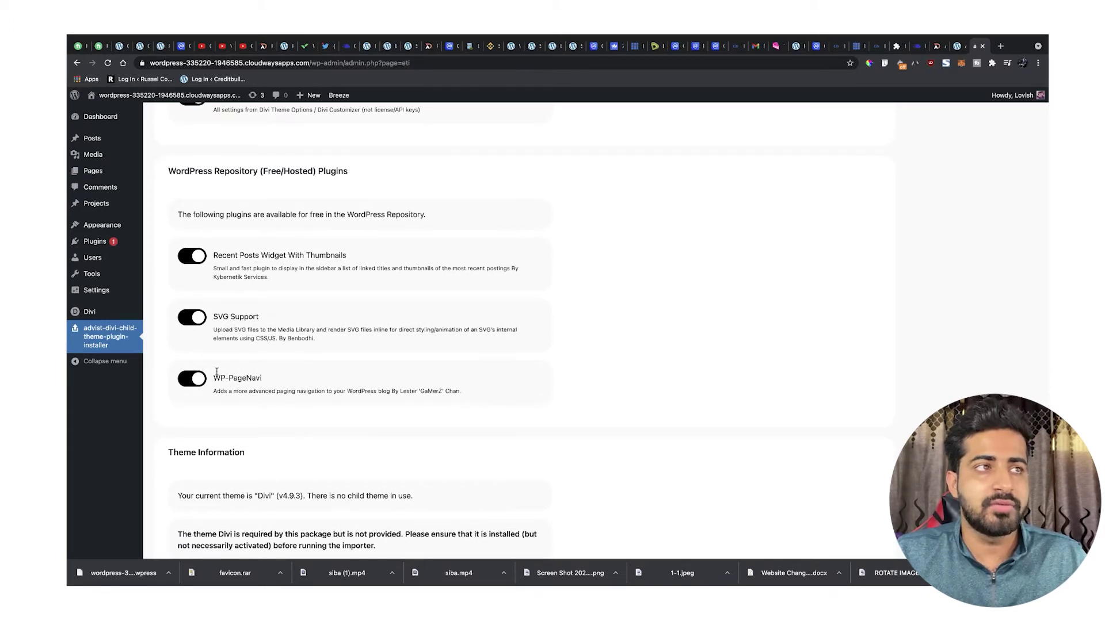
pyautogui.scroll(-5, 278, 370)
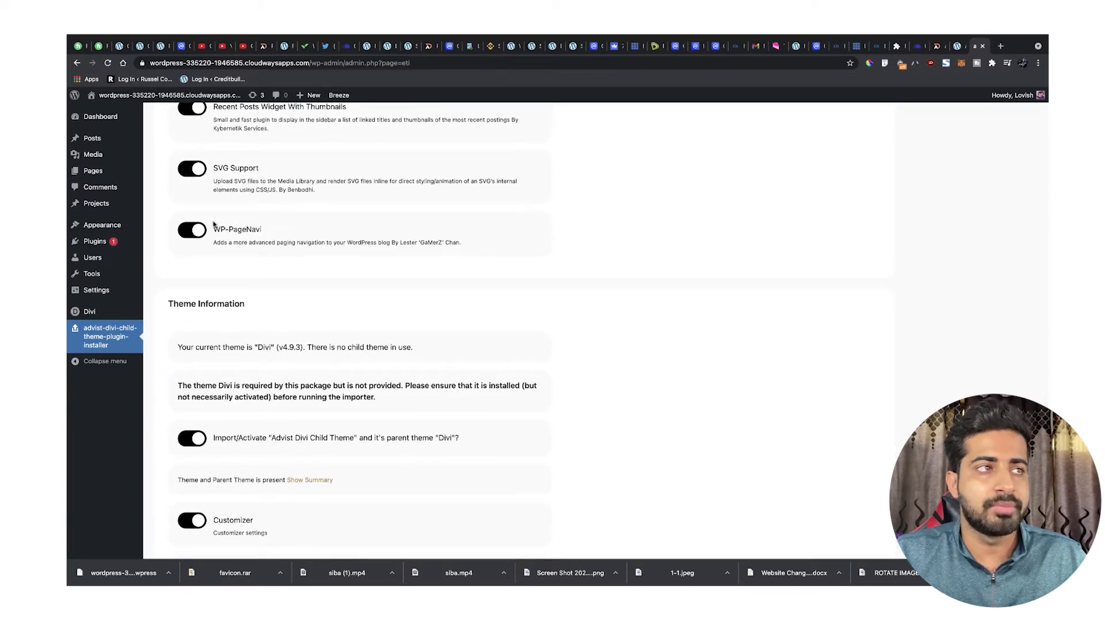
pyautogui.scroll(-5, 226, 189)
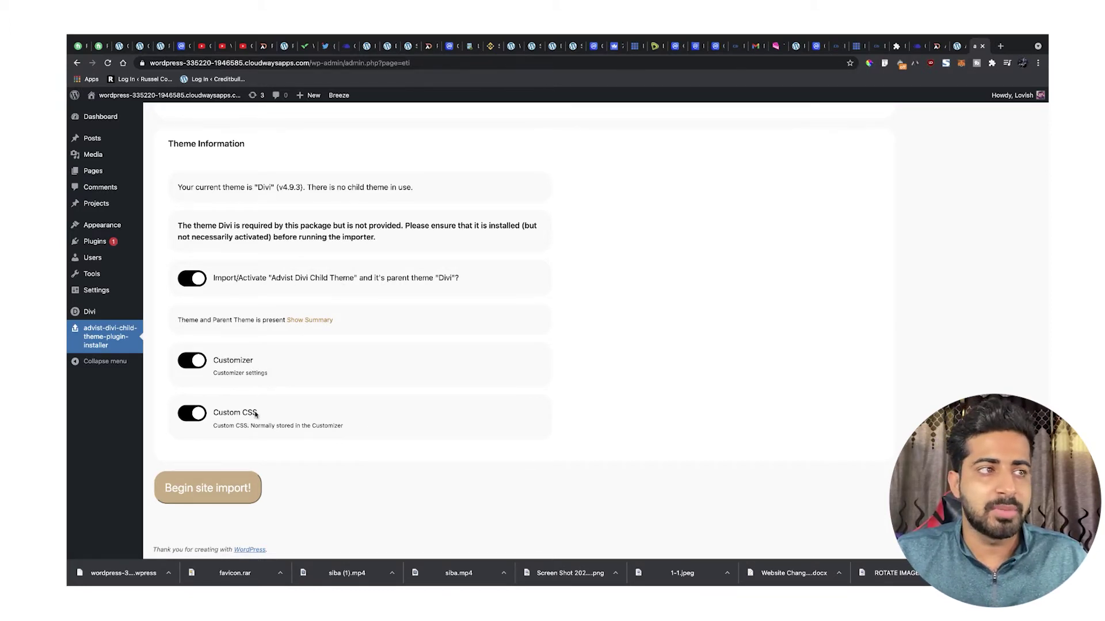
# Begin the site import with all options enabled, and follow the entries in the import progress log.
pyautogui.click(209, 487)
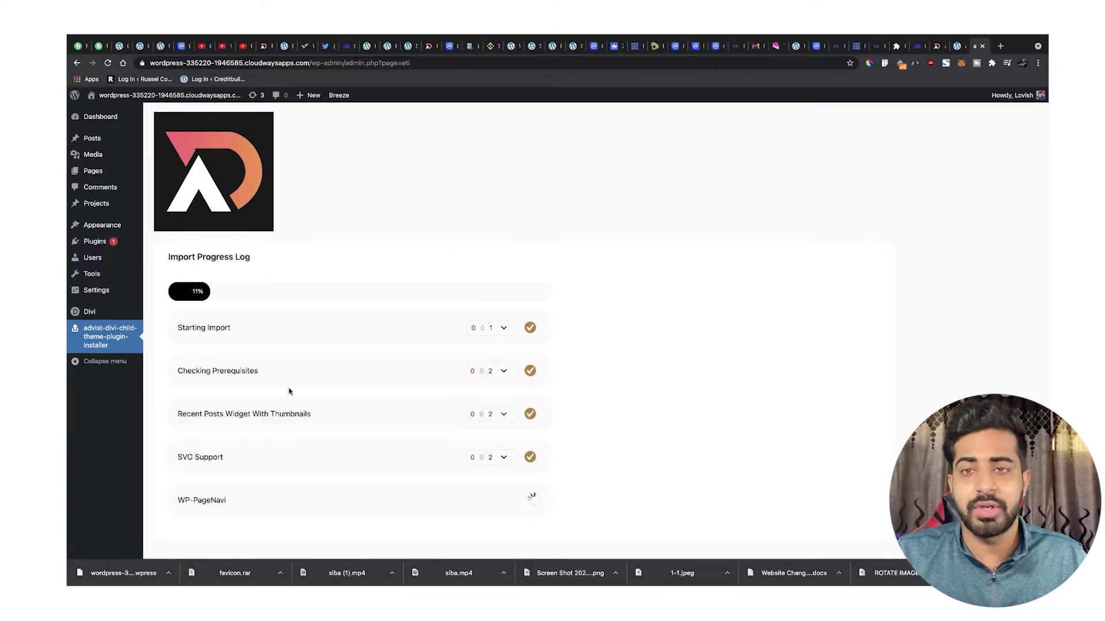
pyautogui.scroll(-4, 260, 387)
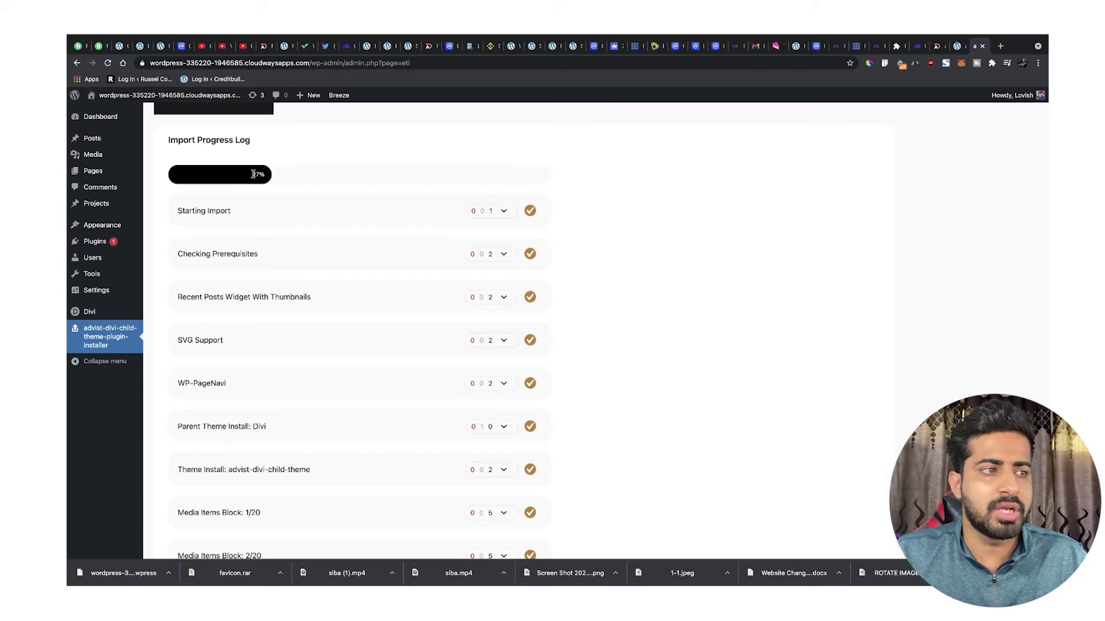
pyautogui.scroll(-5, 352, 263)
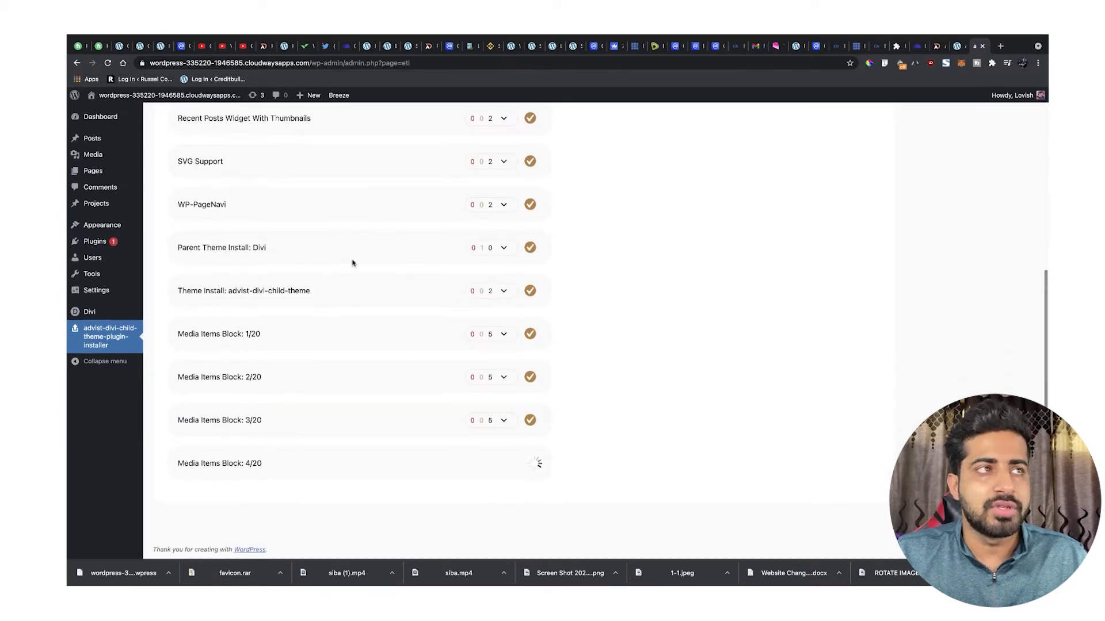
pyautogui.scroll(8, 353, 263)
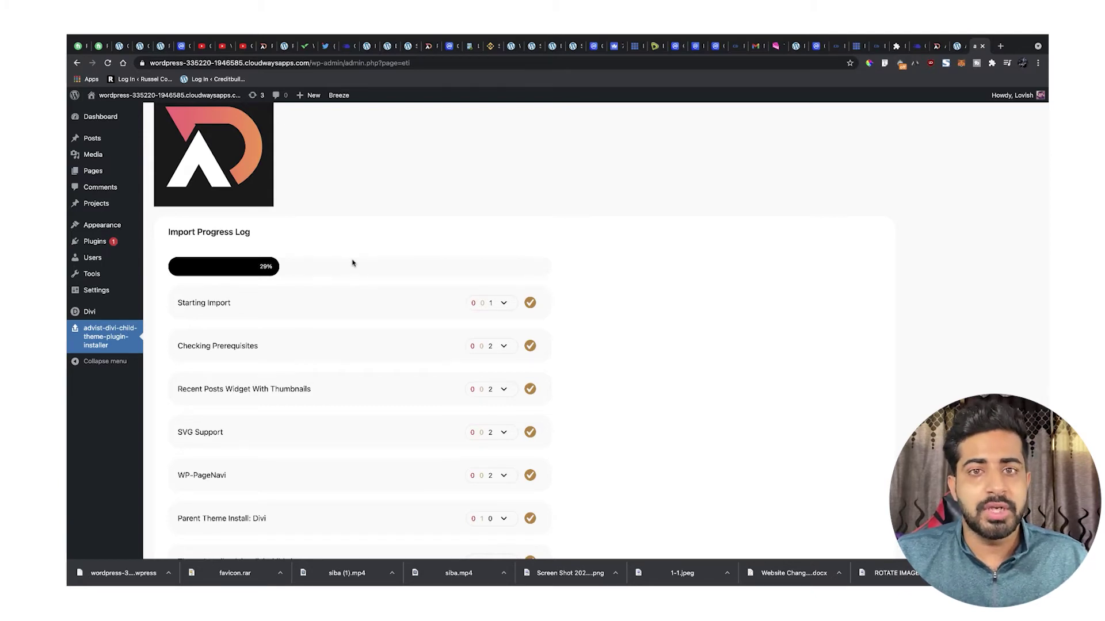
pyautogui.scroll(-15, 353, 263)
pyautogui.click(508, 289)
pyautogui.scroll(20, 593, 231)
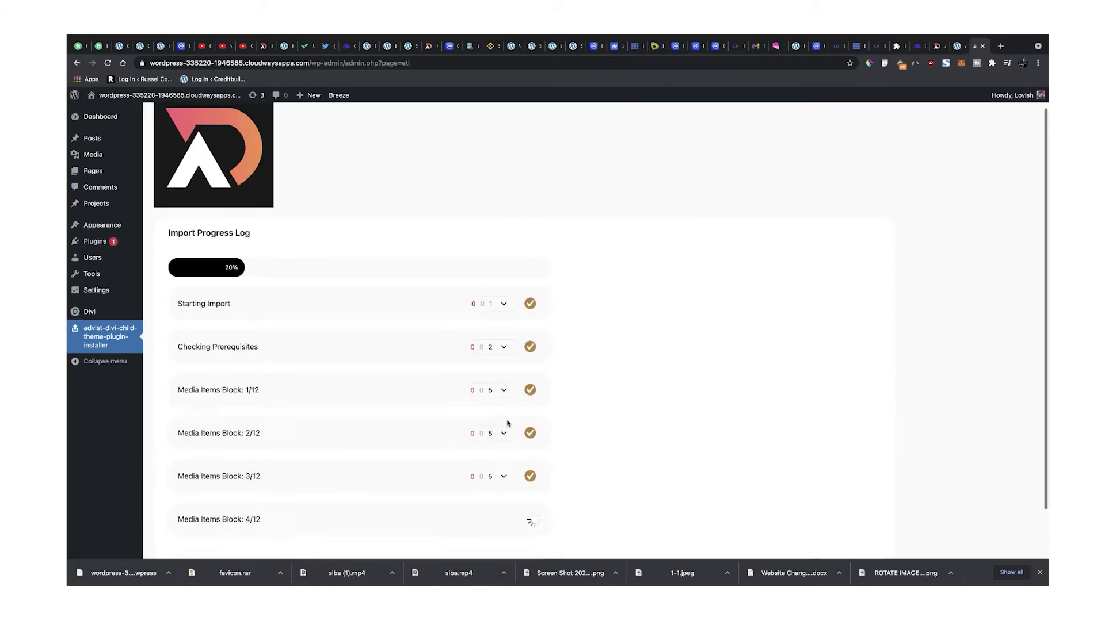
# Check the media item blocks in the import progress log and wait for the site package import to finish.
pyautogui.click(504, 389)
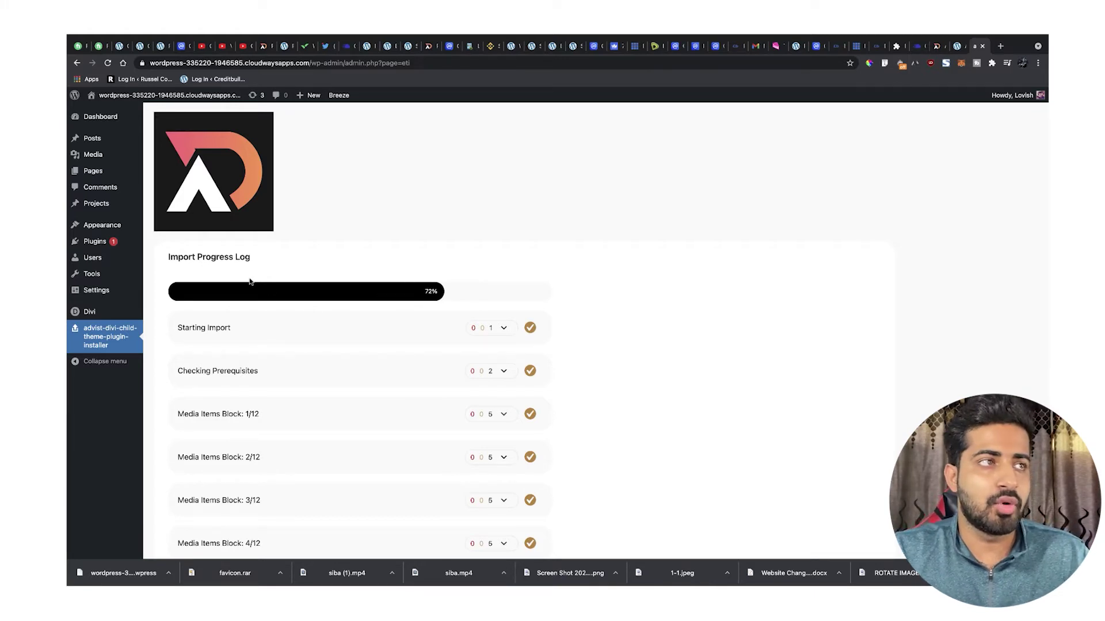
pyautogui.scroll(-5, 250, 281)
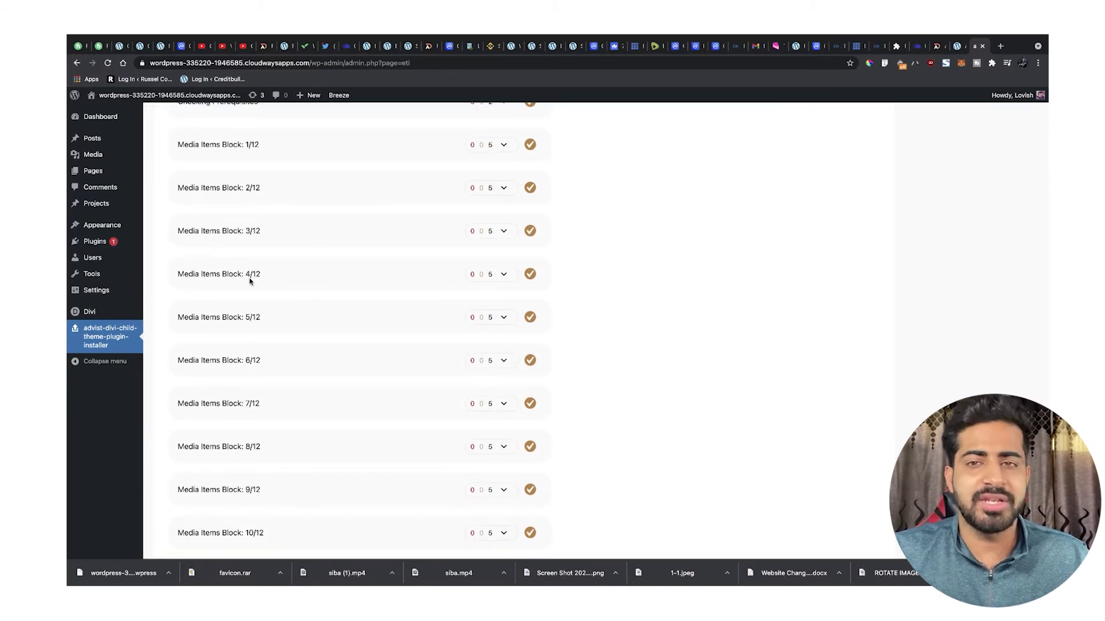
pyautogui.scroll(5, 271, 279)
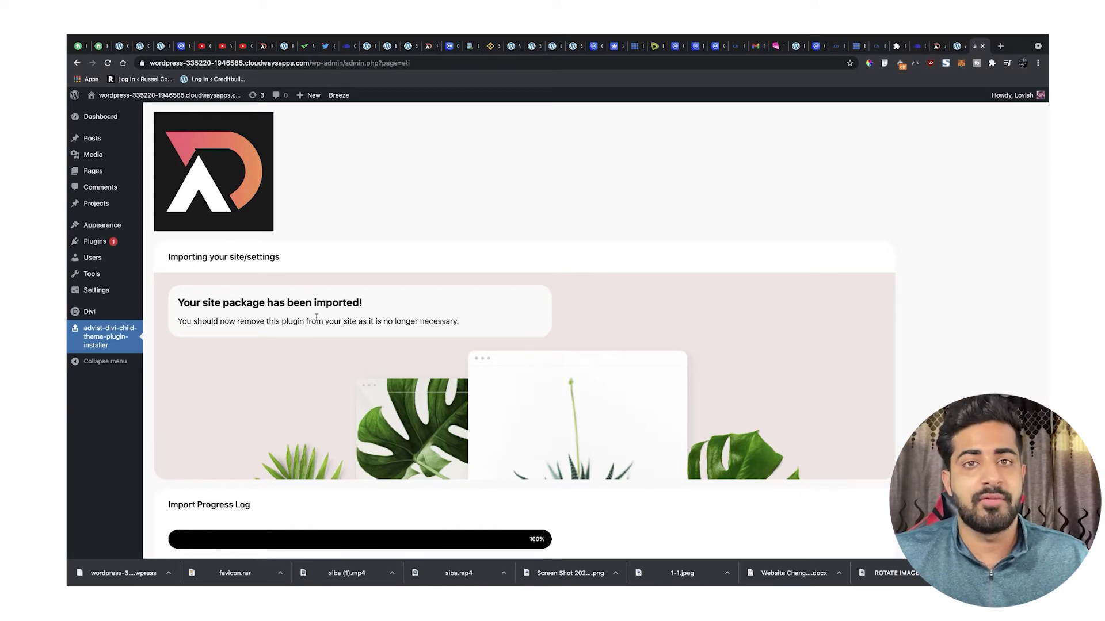
pyautogui.scroll(-1, 315, 318)
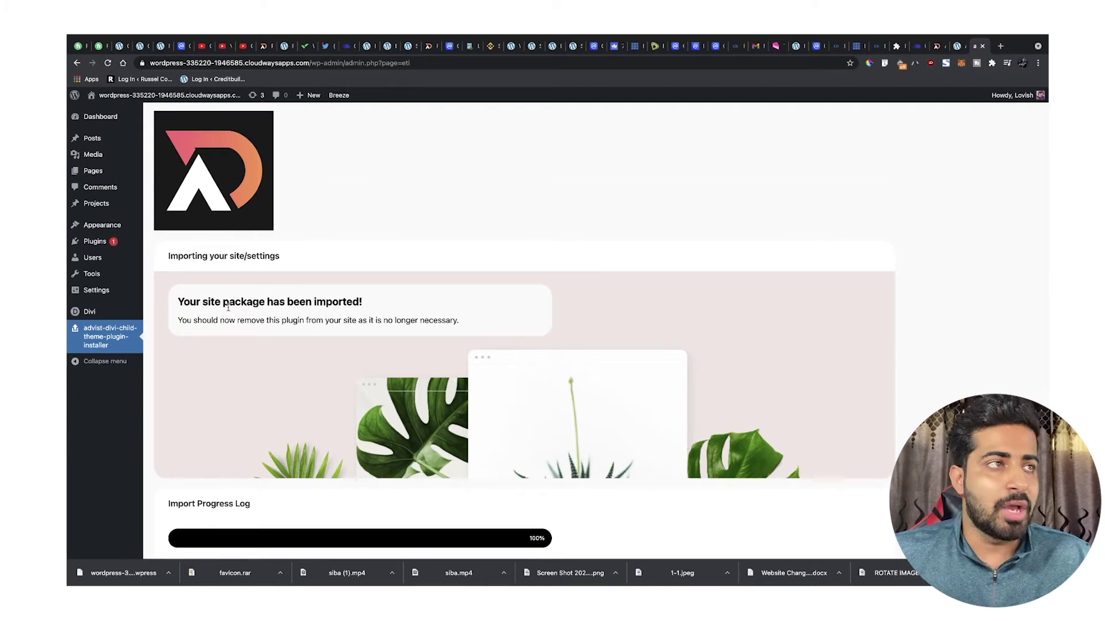
# Open the imported site's home page in a new browser tab, enlarge the page, and check its hero and About sections.
pyautogui.keyDown('super'); pyautogui.click(149, 98); pyautogui.keyUp('super')
pyautogui.click(978, 47)
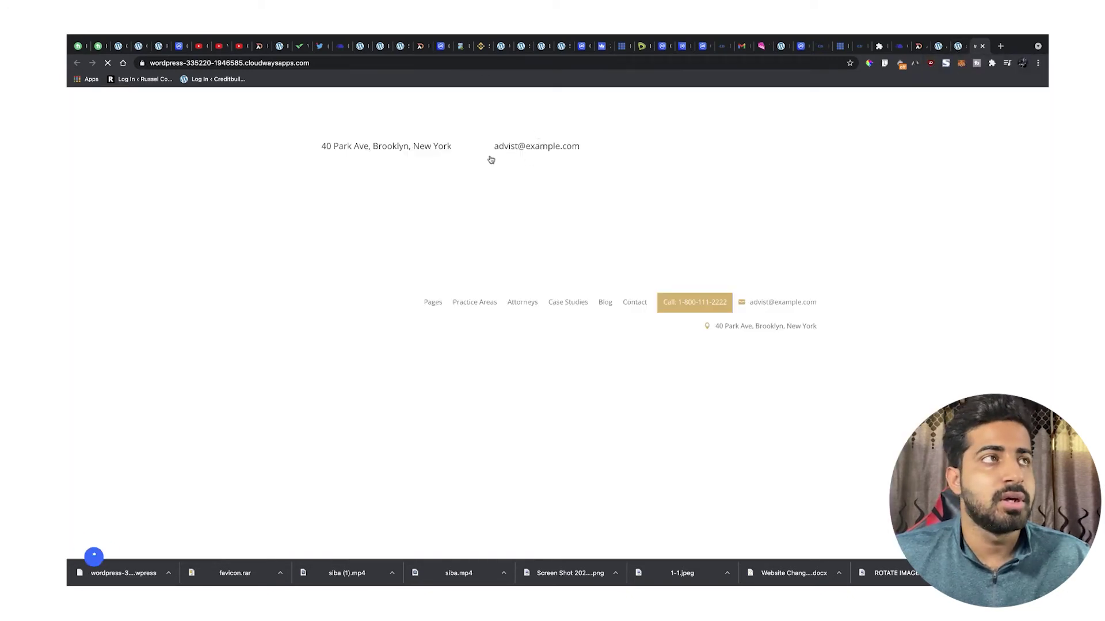
pyautogui.press('super+plus')
pyautogui.press('super+plus')
pyautogui.press('super+plus')
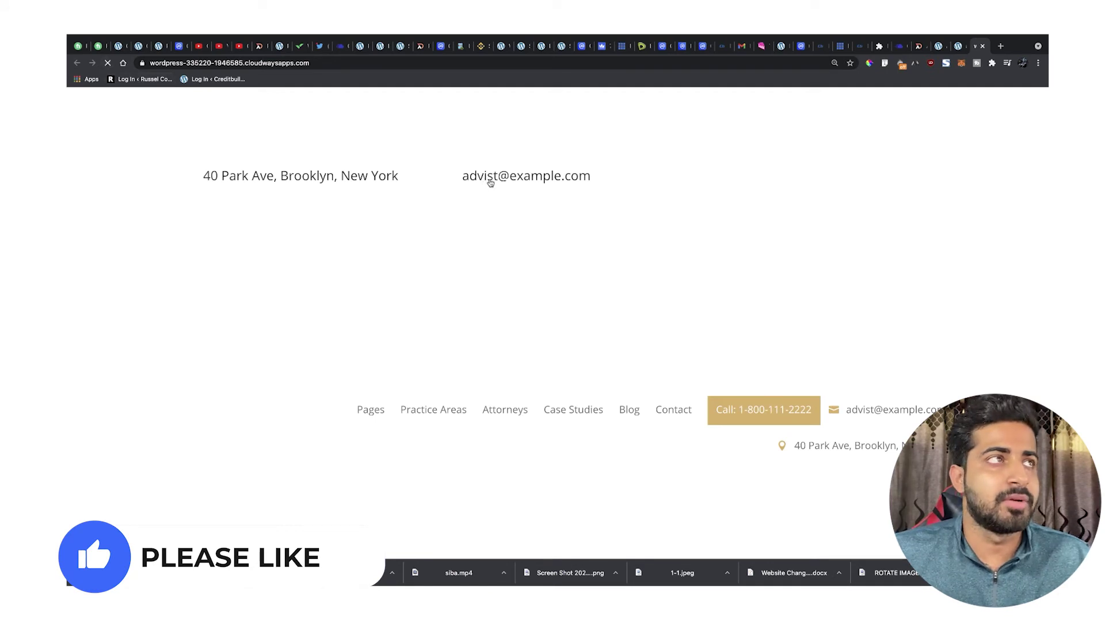
pyautogui.press('super+0')
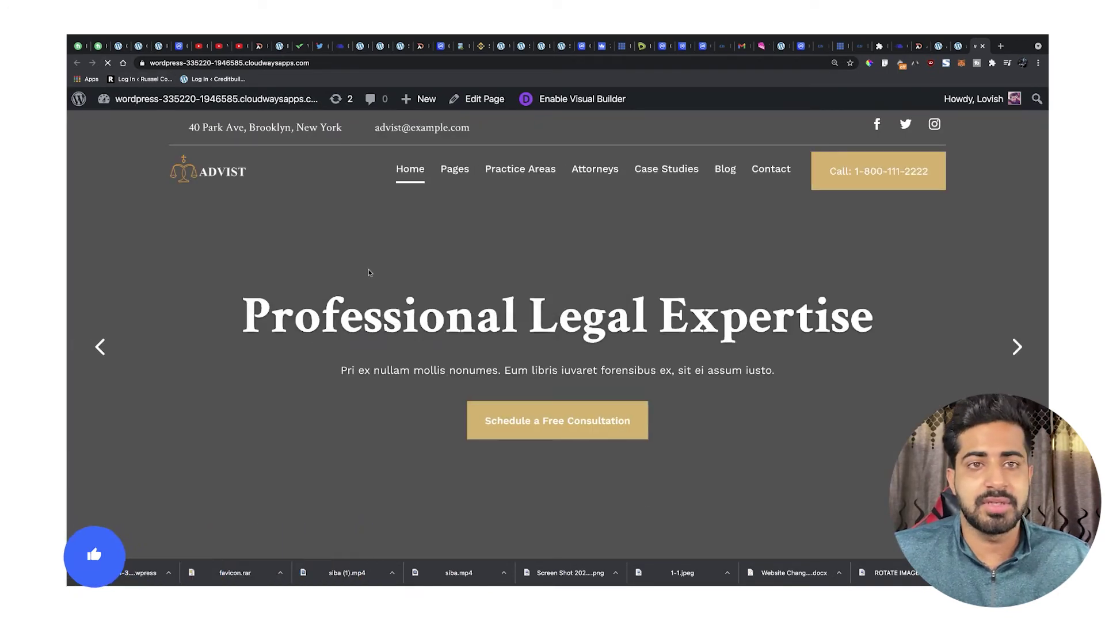
pyautogui.scroll(-3, 410, 275)
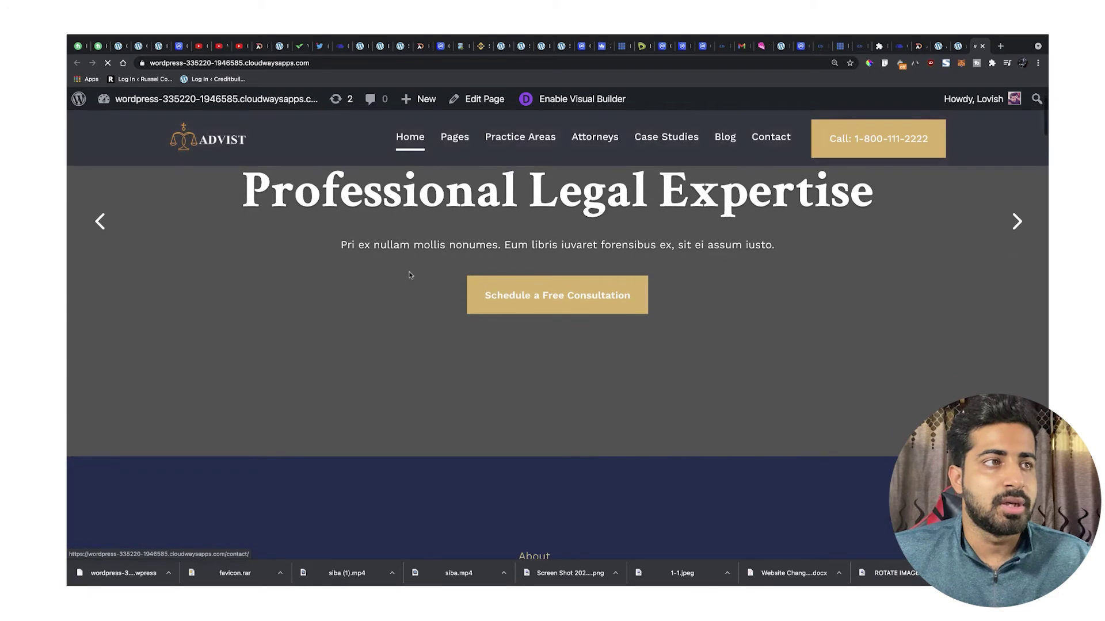
pyautogui.scroll(-6, 410, 275)
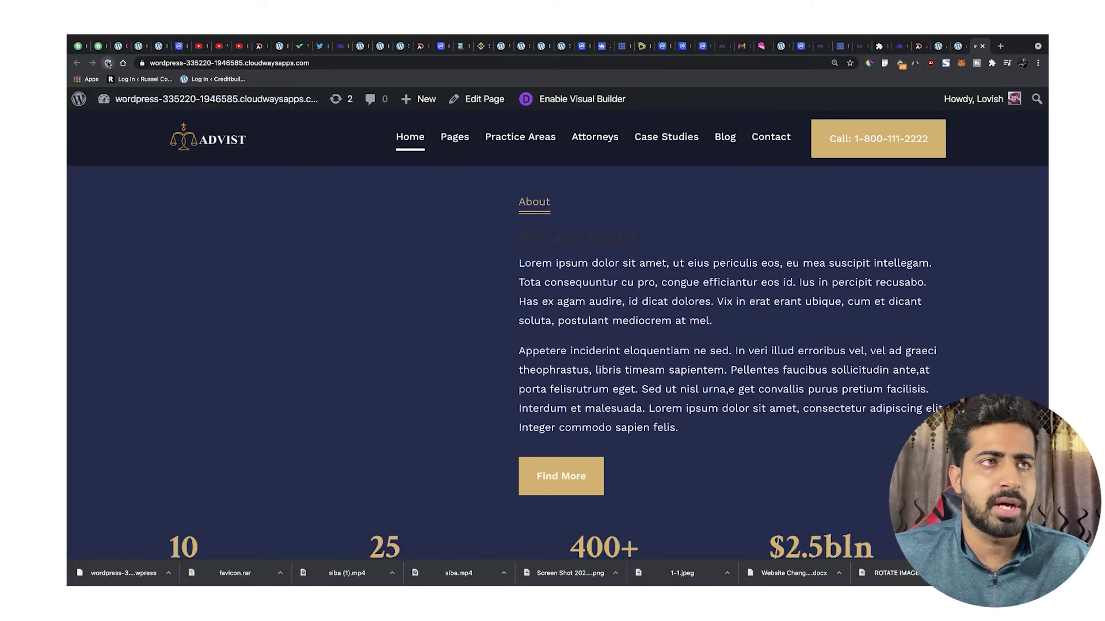
# Reload the home page and review its sections from the hero slider down to Insights & News.
pyautogui.click(108, 63)
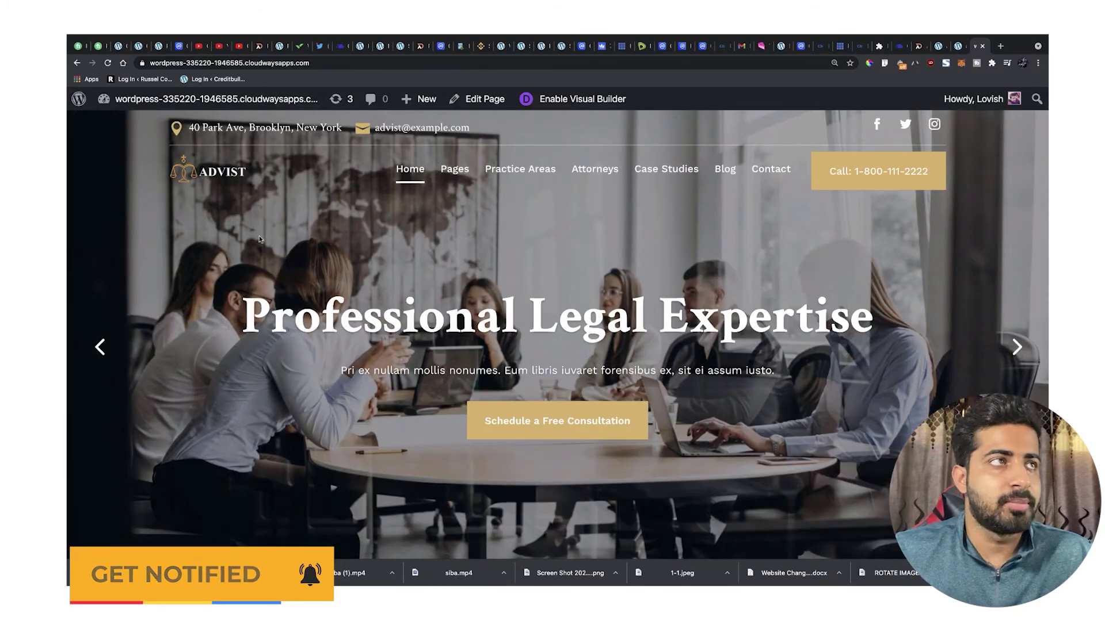
pyautogui.scroll(-3, 437, 286)
pyautogui.scroll(-6, 438, 286)
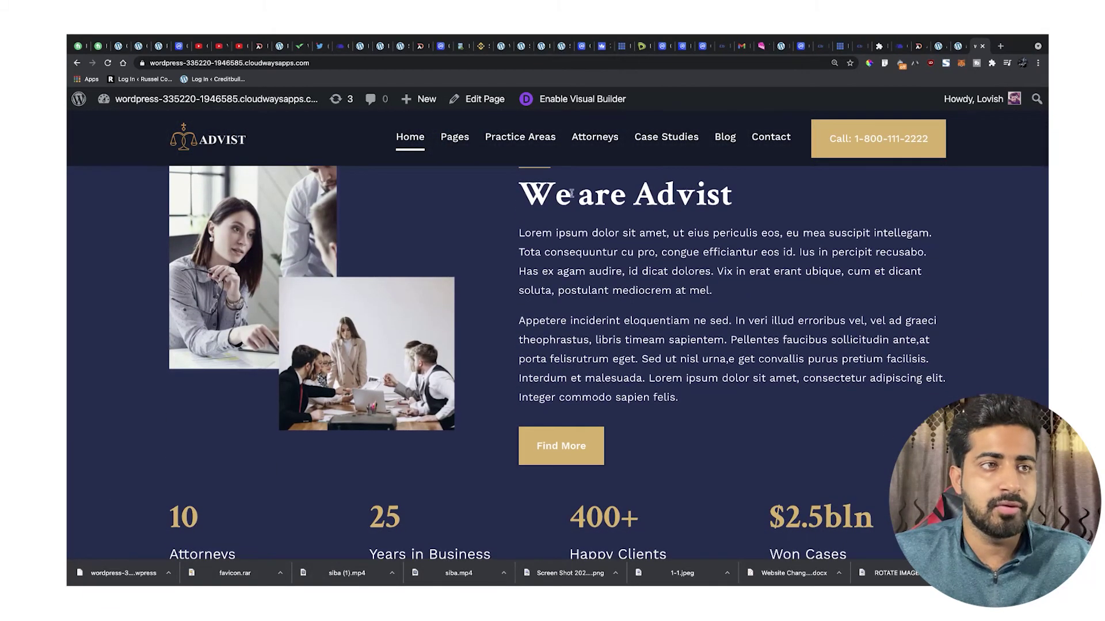
pyautogui.scroll(-9, 570, 314)
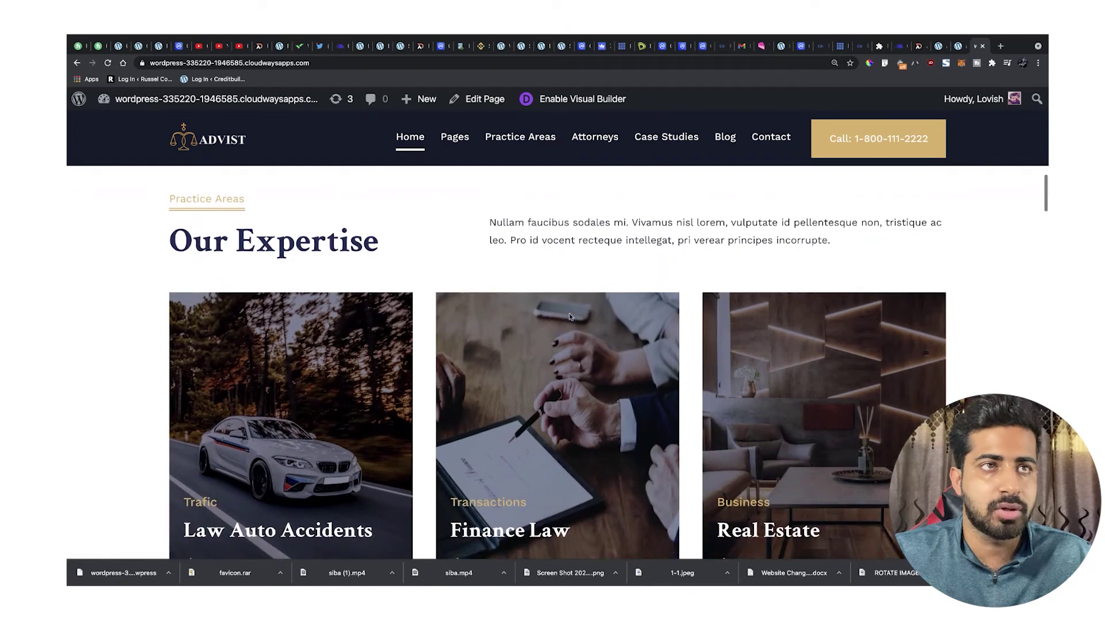
pyautogui.scroll(-12, 441, 330)
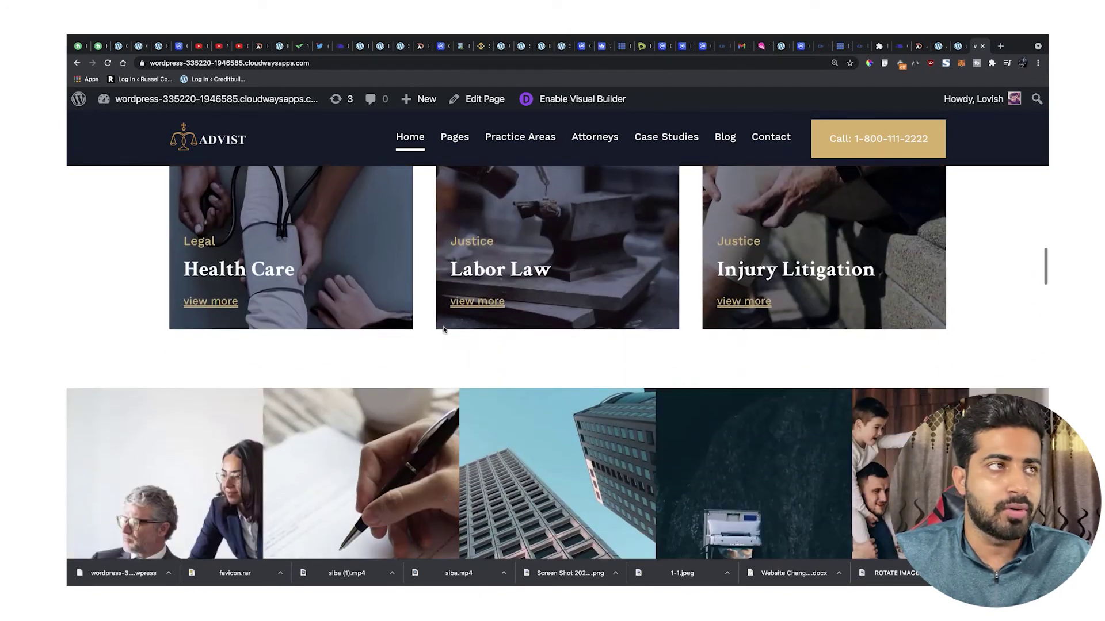
pyautogui.scroll(-9, 460, 327)
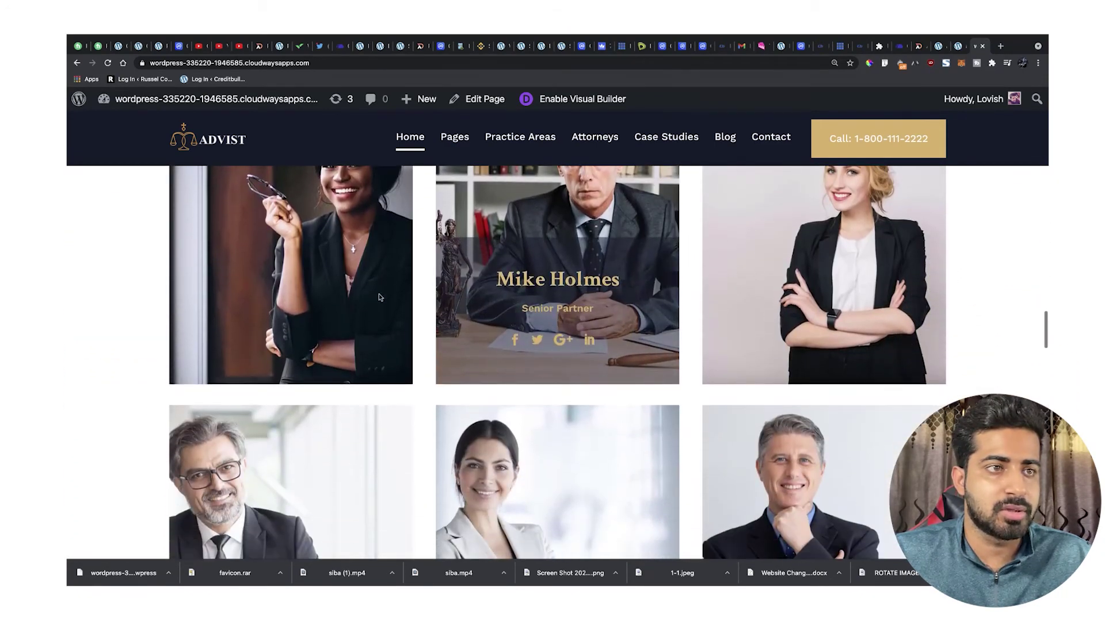
pyautogui.scroll(-12, 355, 290)
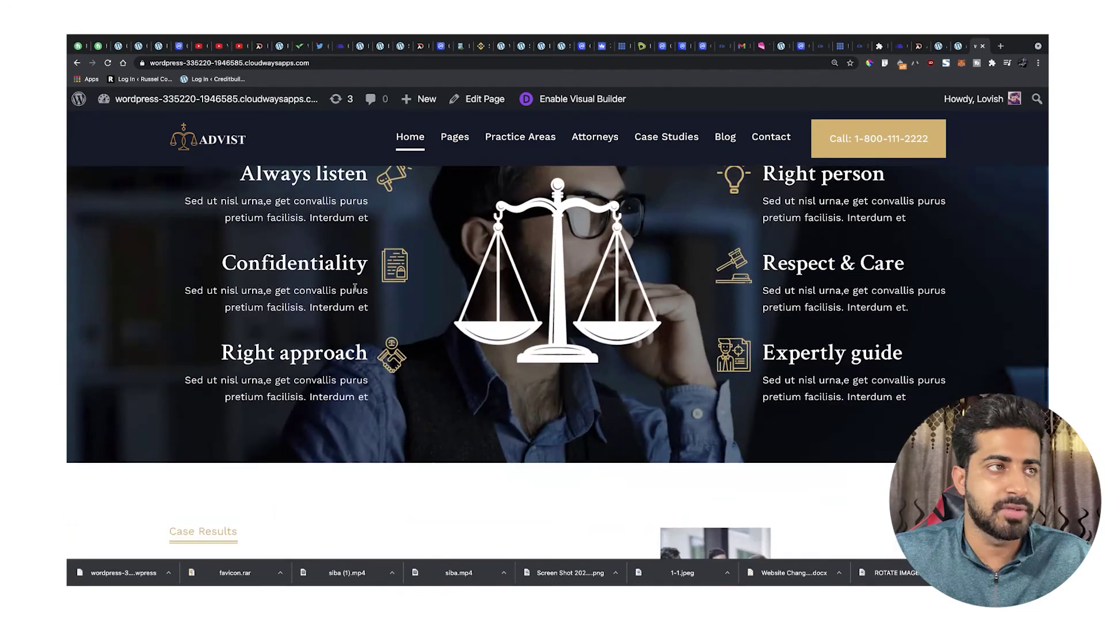
pyautogui.scroll(-12, 355, 289)
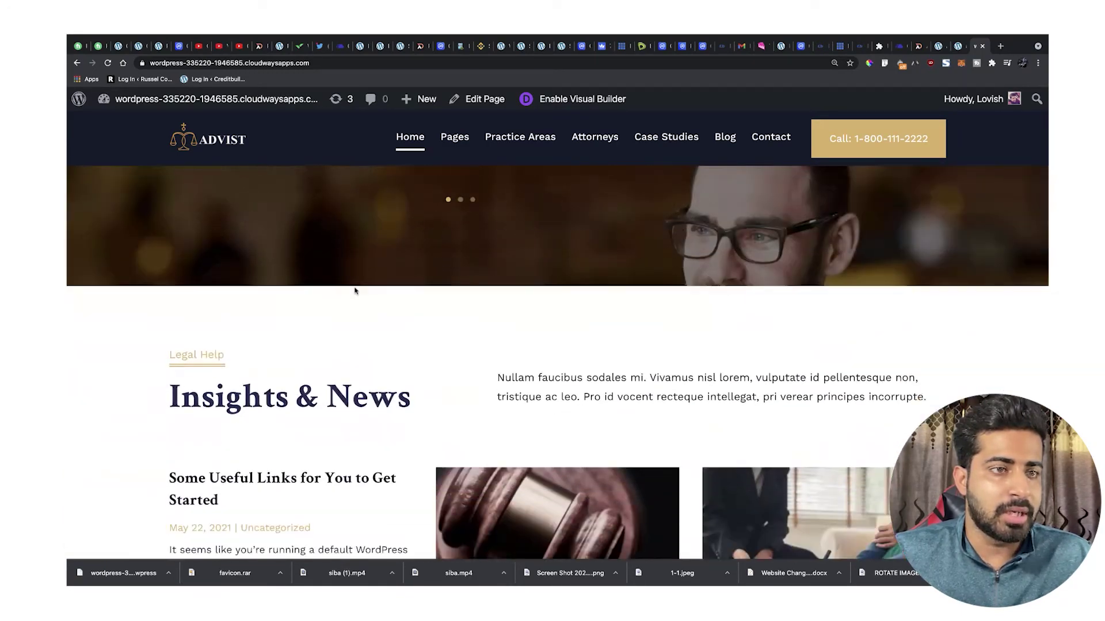
pyautogui.scroll(2, 355, 290)
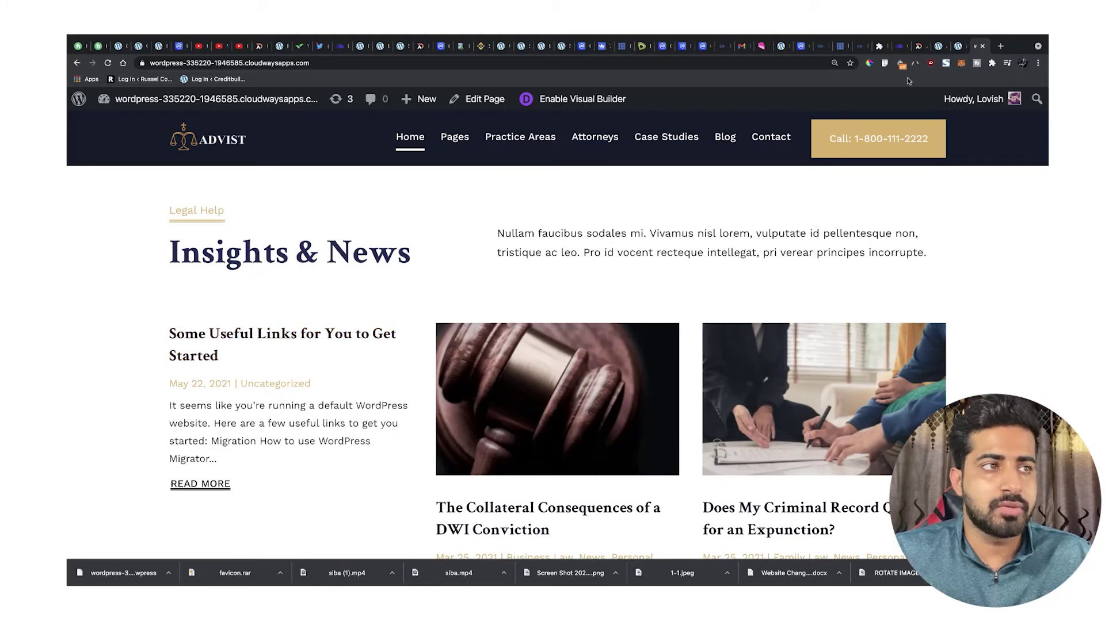
# Move the post "Some Useful Links for You to Get Started" to the trash in the WordPress admin.
pyautogui.click(939, 47)
pyautogui.click(959, 46)
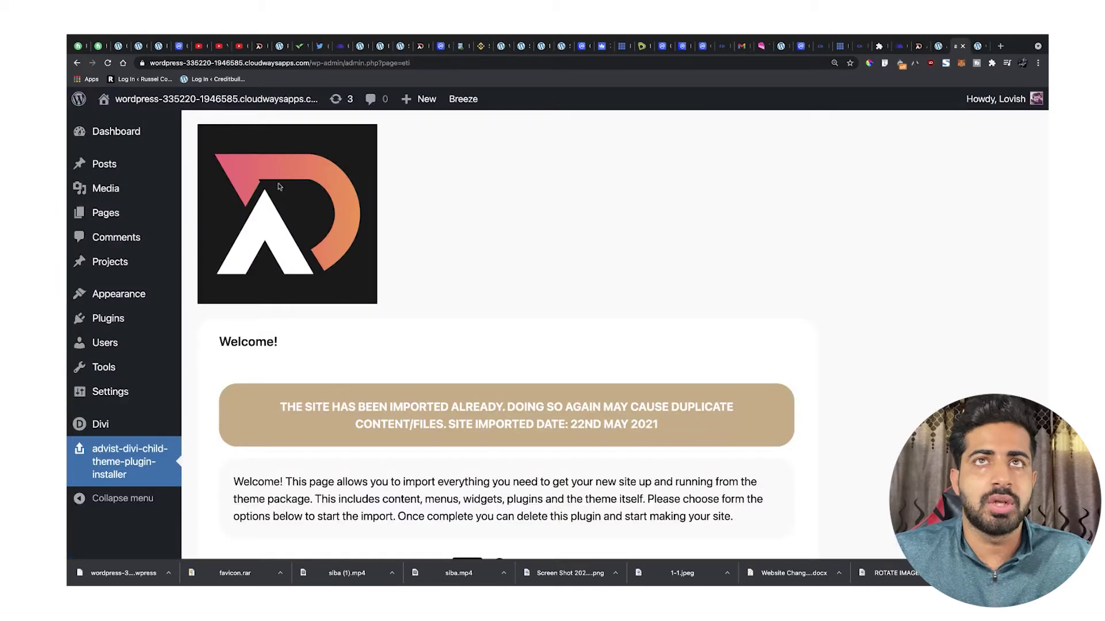
pyautogui.click(117, 167)
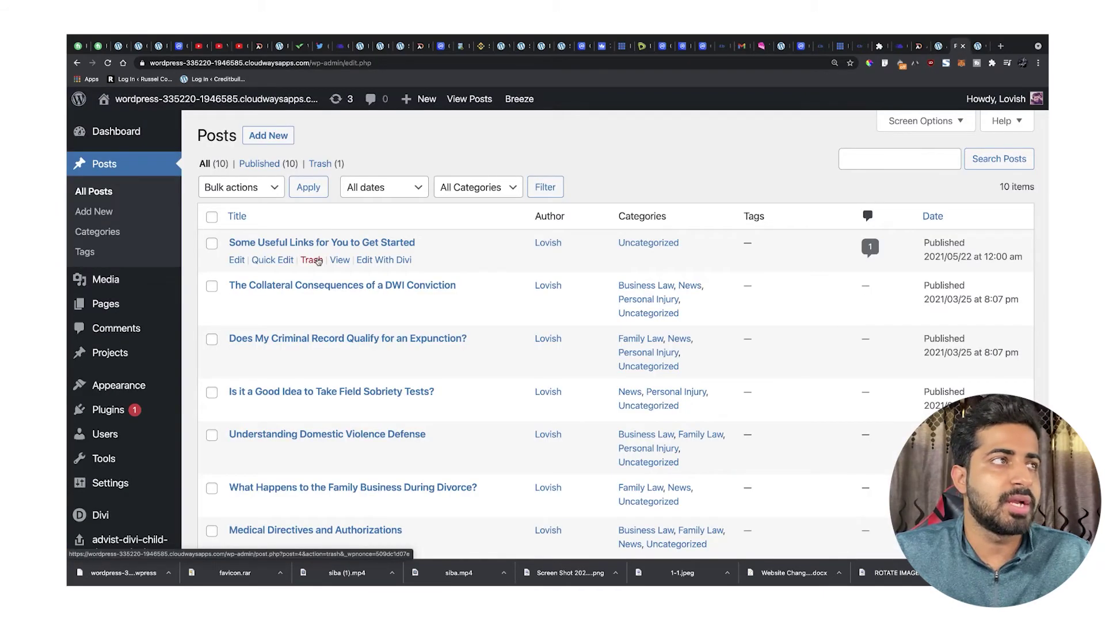
pyautogui.click(311, 260)
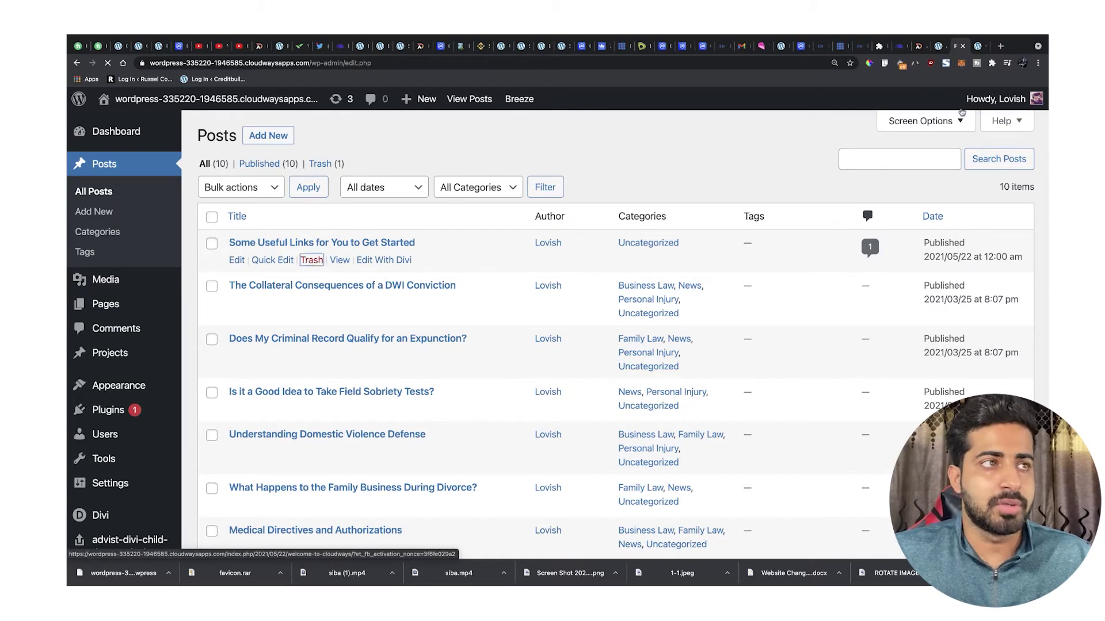
# Reload the site's home page to check the news posts and footer, and open the Contact page.
pyautogui.click(978, 46)
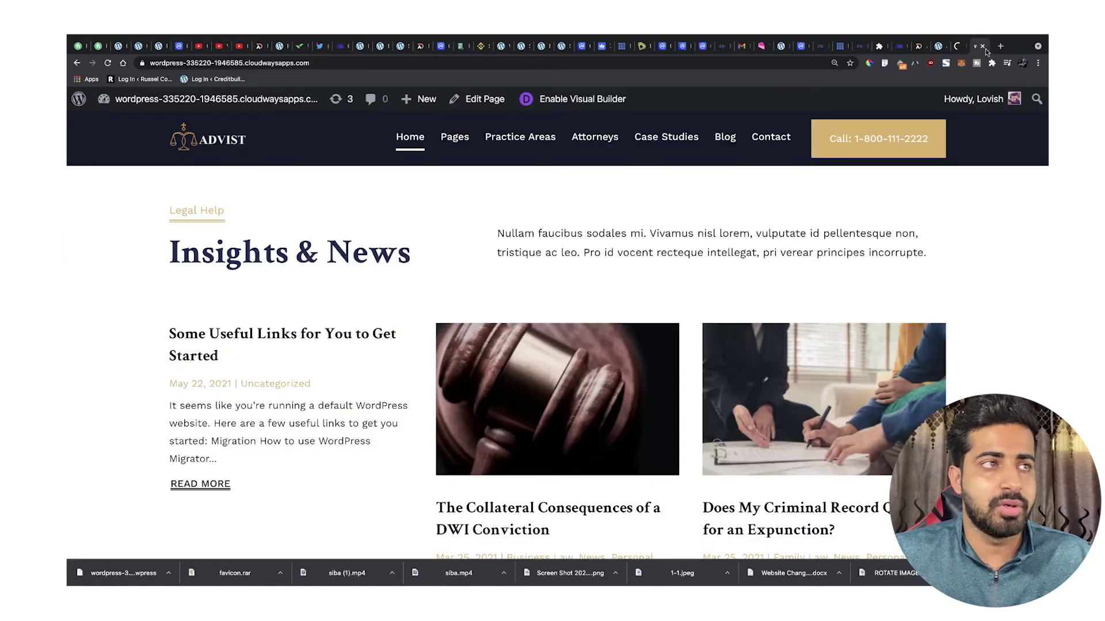
pyautogui.click(109, 64)
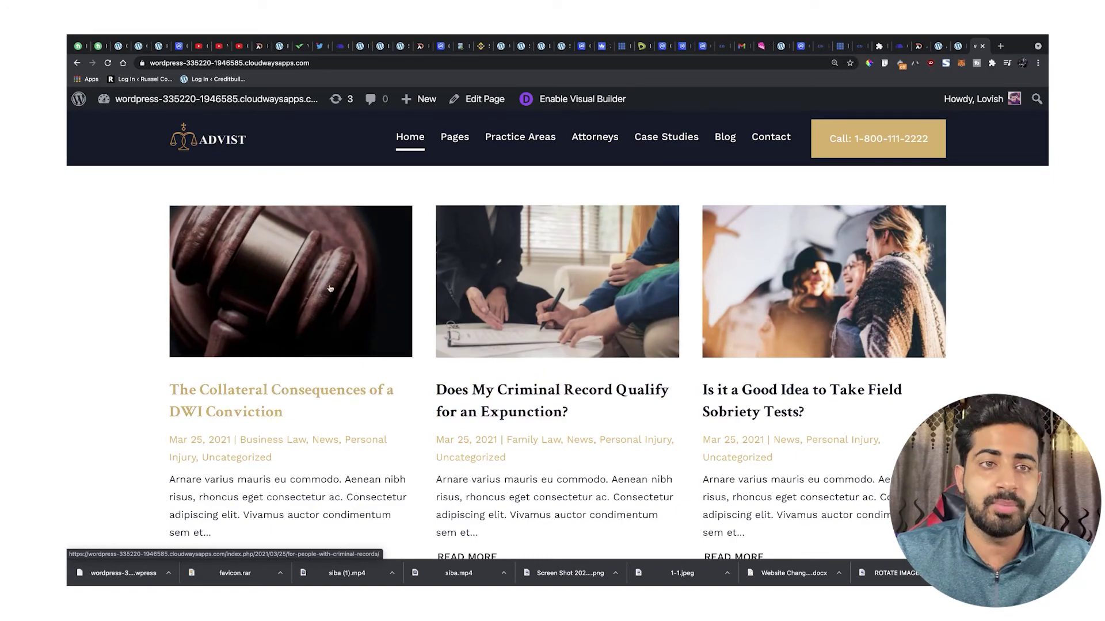
pyautogui.scroll(-10, 329, 288)
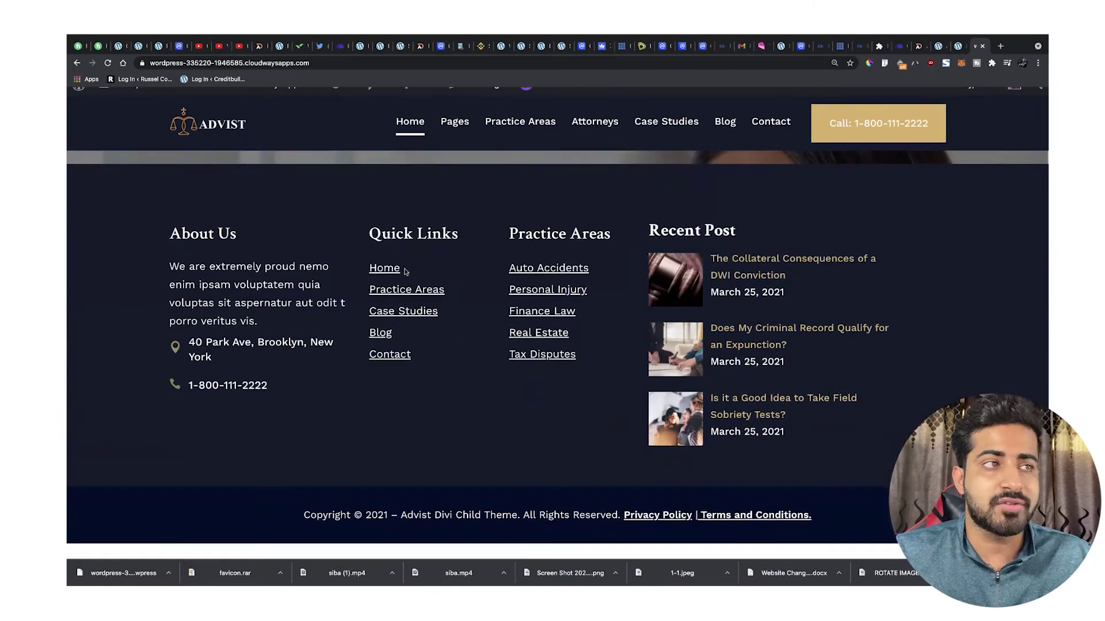
pyautogui.click(769, 137)
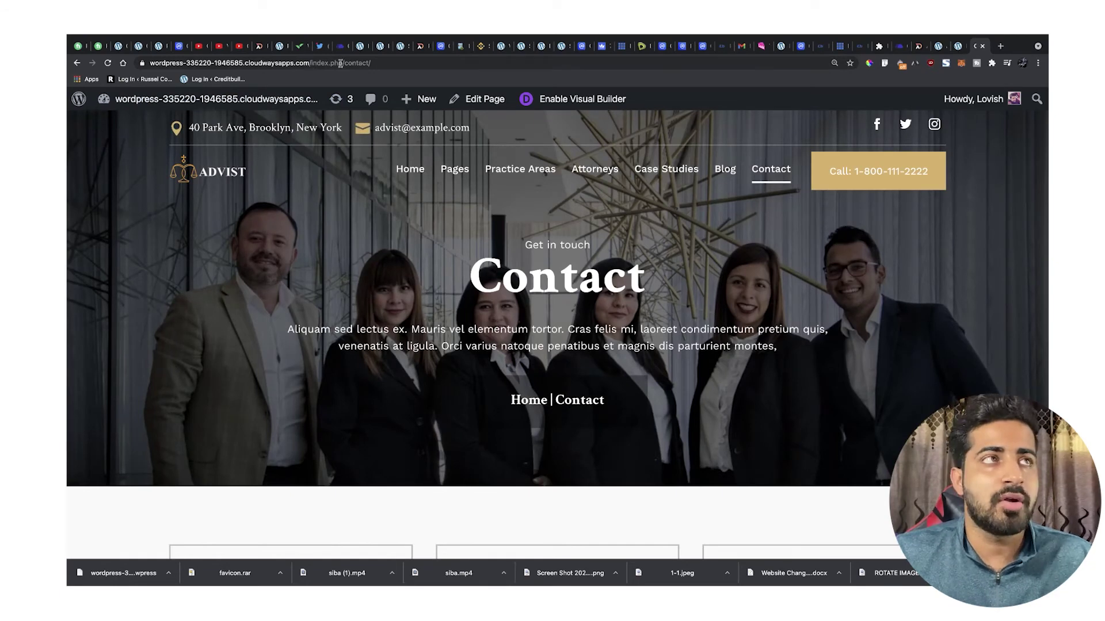
# Set the WordPress permalink structure to Post name and save the changes.
pyautogui.click(959, 46)
pyautogui.scroll(-3, 97, 408)
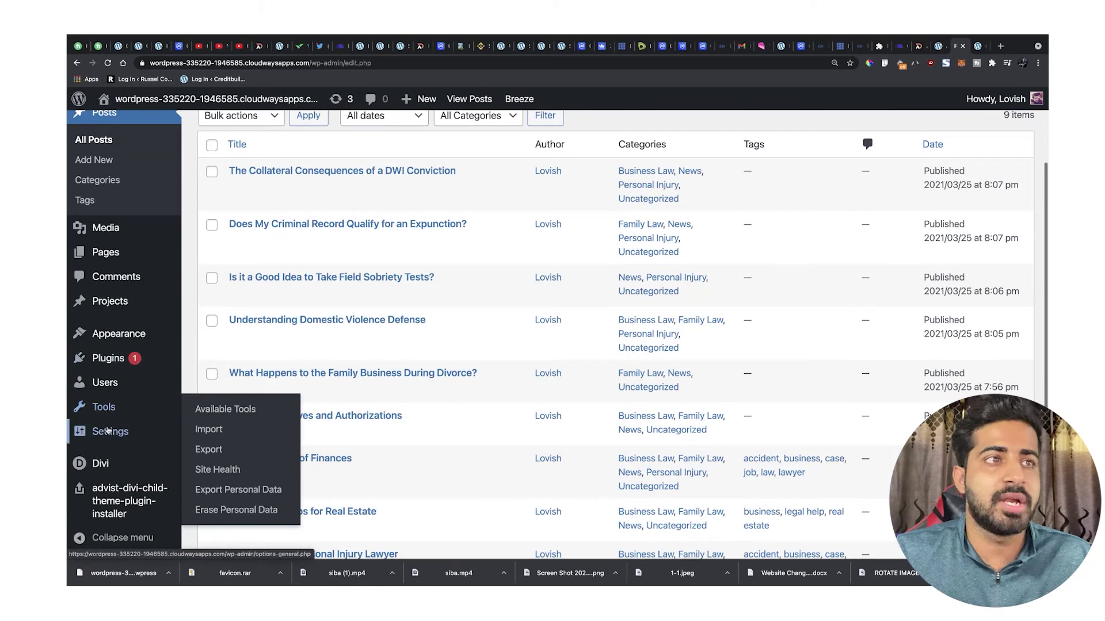
pyautogui.moveTo(109, 432)
pyautogui.click(247, 439)
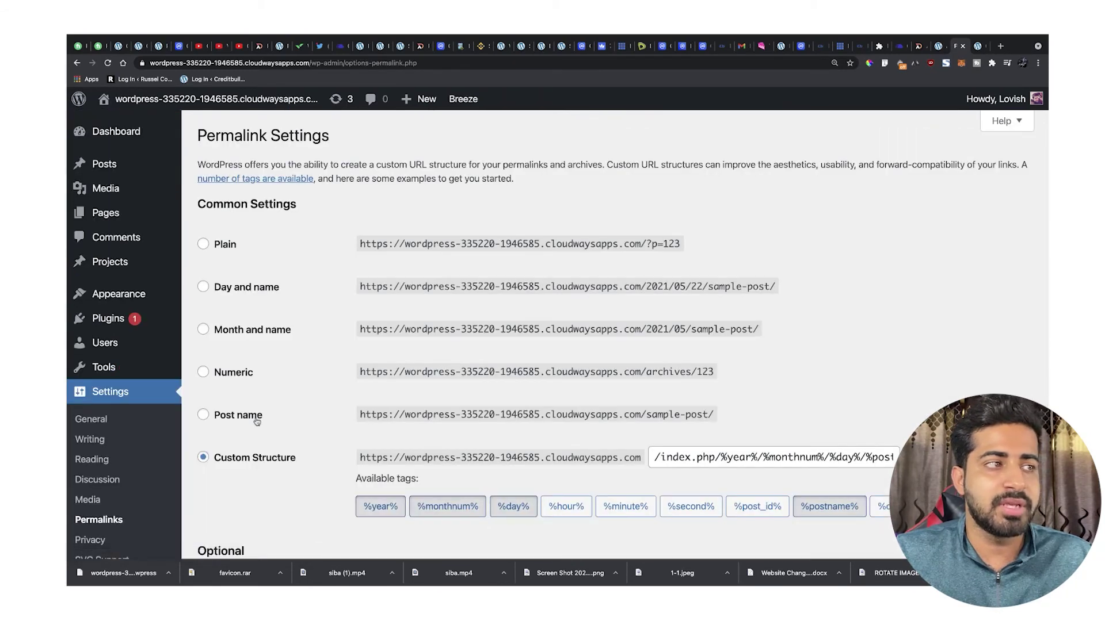
pyautogui.click(257, 422)
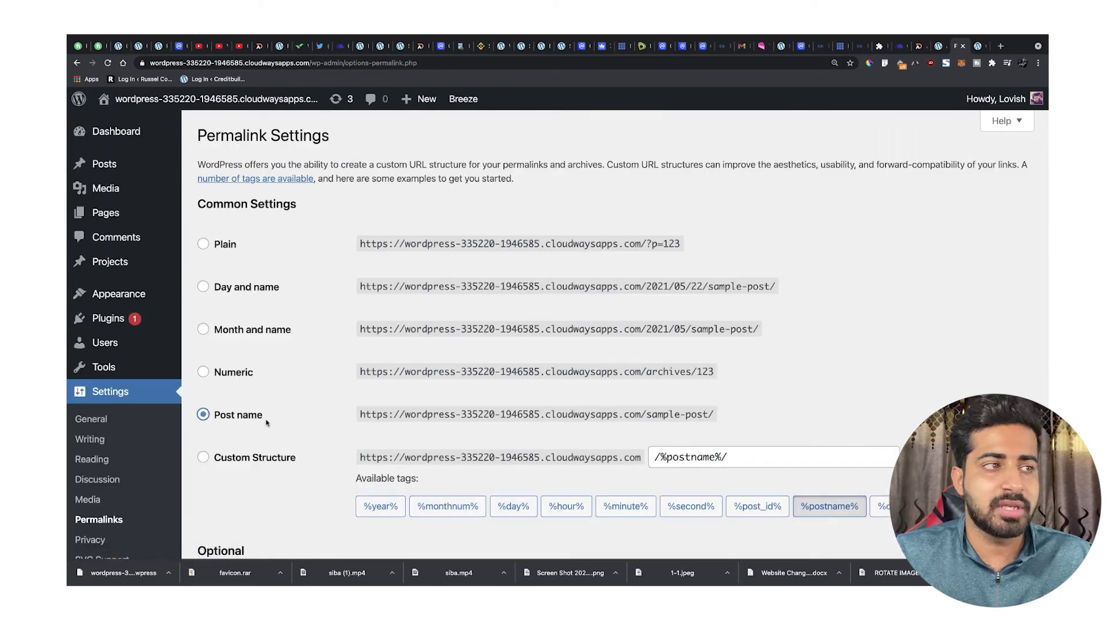
pyautogui.scroll(-4, 257, 422)
pyautogui.press('Return')
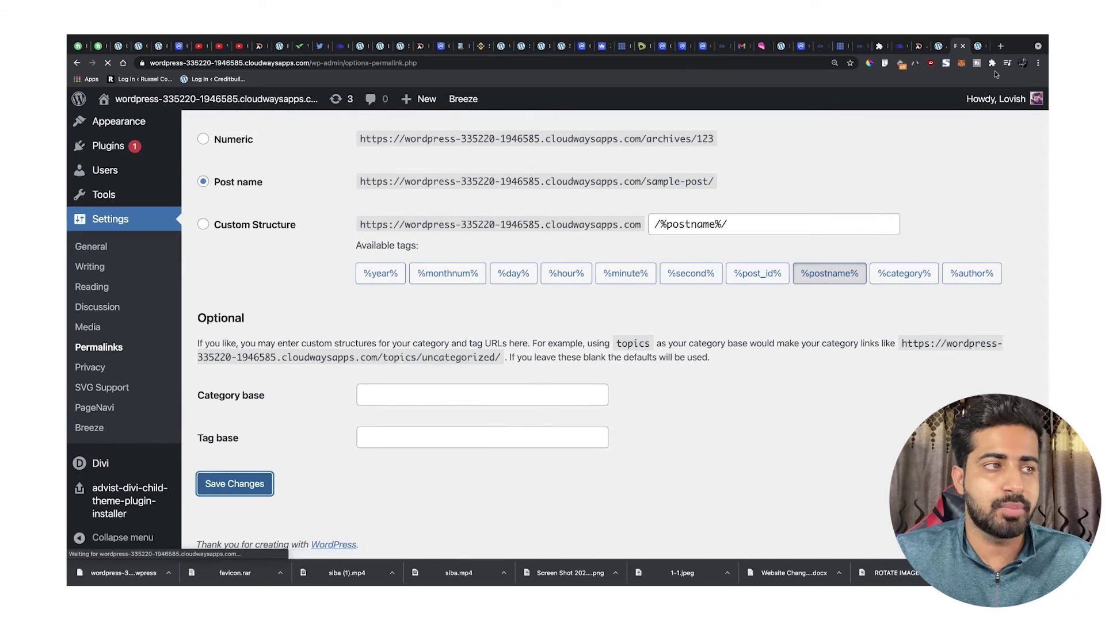
# Reload the site's Contact page and check its URL, contact details, message form and map.
pyautogui.click(978, 46)
pyautogui.press('super+r')
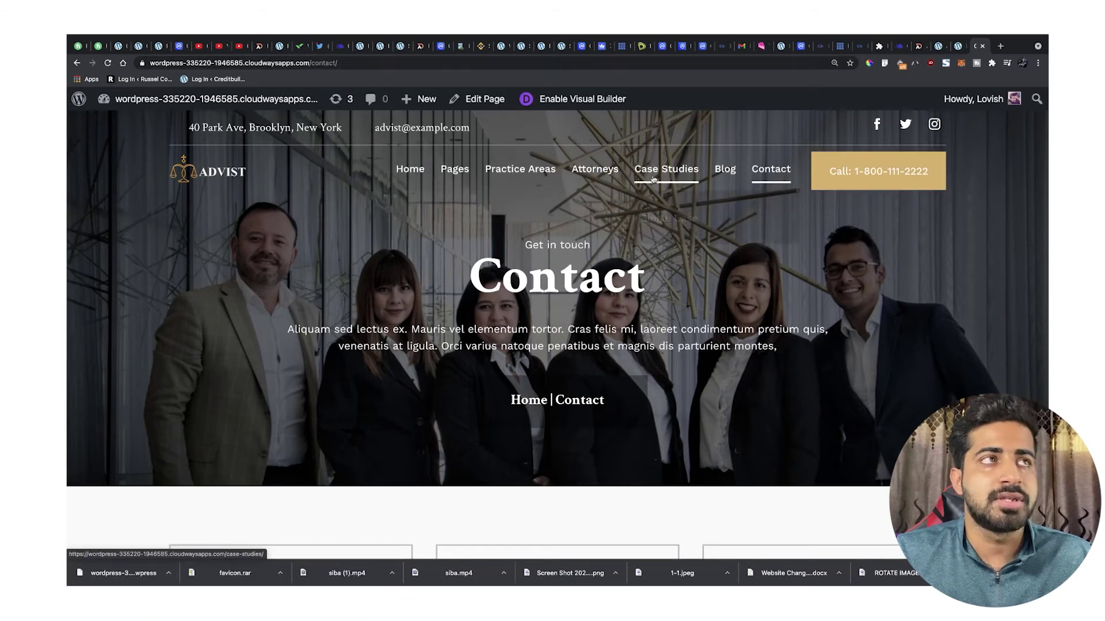
pyautogui.scroll(-2, 594, 281)
pyautogui.scroll(-15, 594, 280)
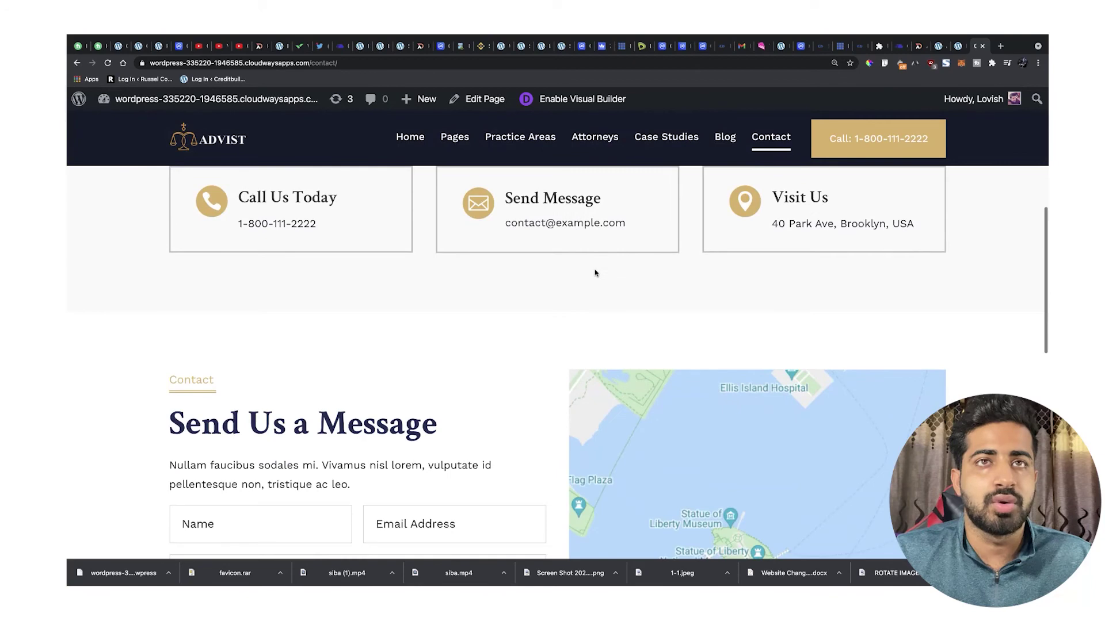
pyautogui.scroll(15, 595, 273)
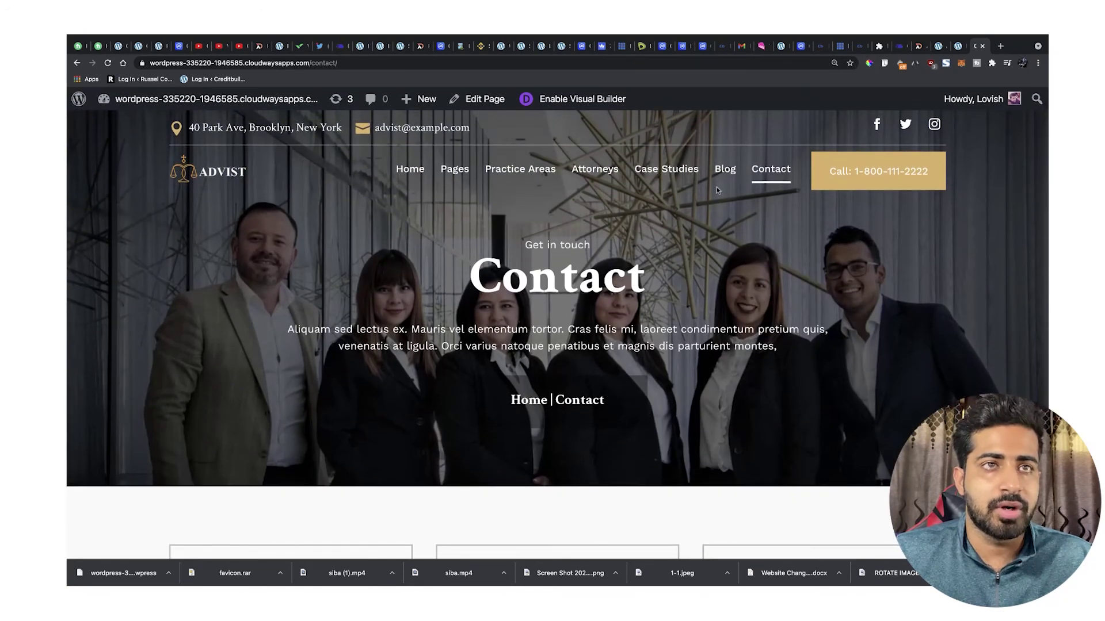
# View the Blog fullwidth without sidebar page, and examine the post "What Happens to the Family Business During Divorce?" with its sidebar.
pyautogui.moveTo(727, 173)
pyautogui.click(752, 217)
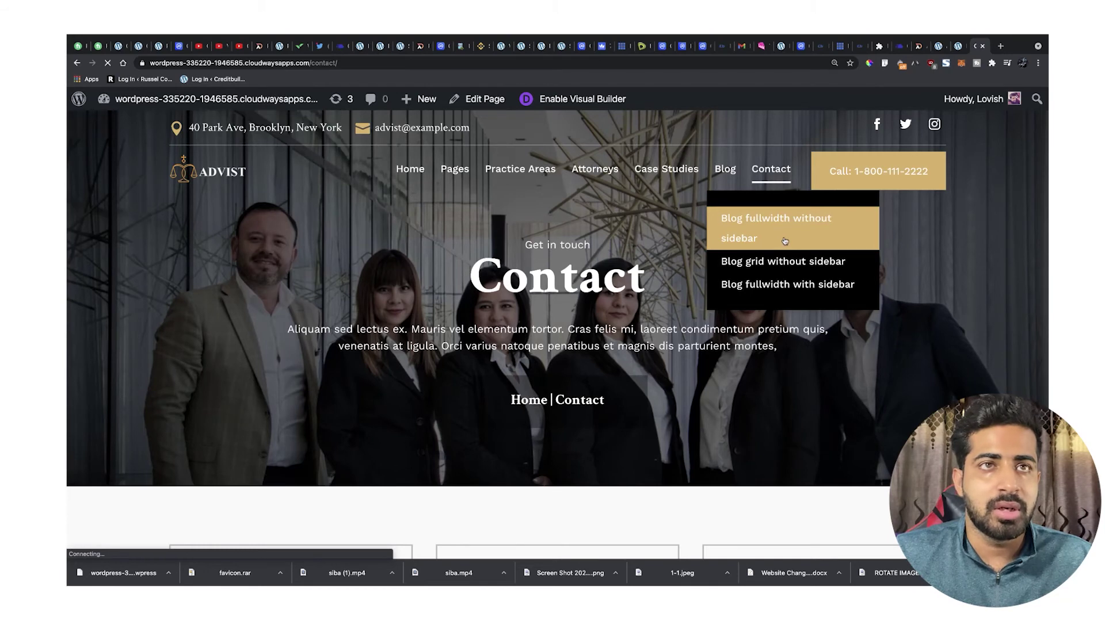
pyautogui.scroll(-10, 491, 316)
pyautogui.click(491, 316)
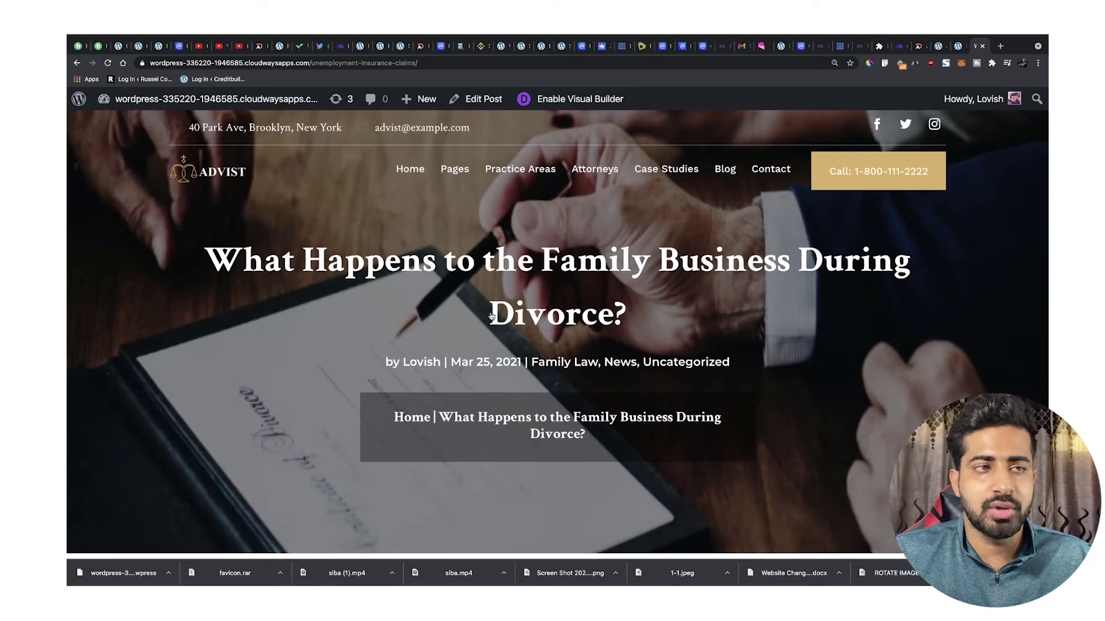
pyautogui.scroll(-6, 491, 316)
pyautogui.scroll(-2, 491, 316)
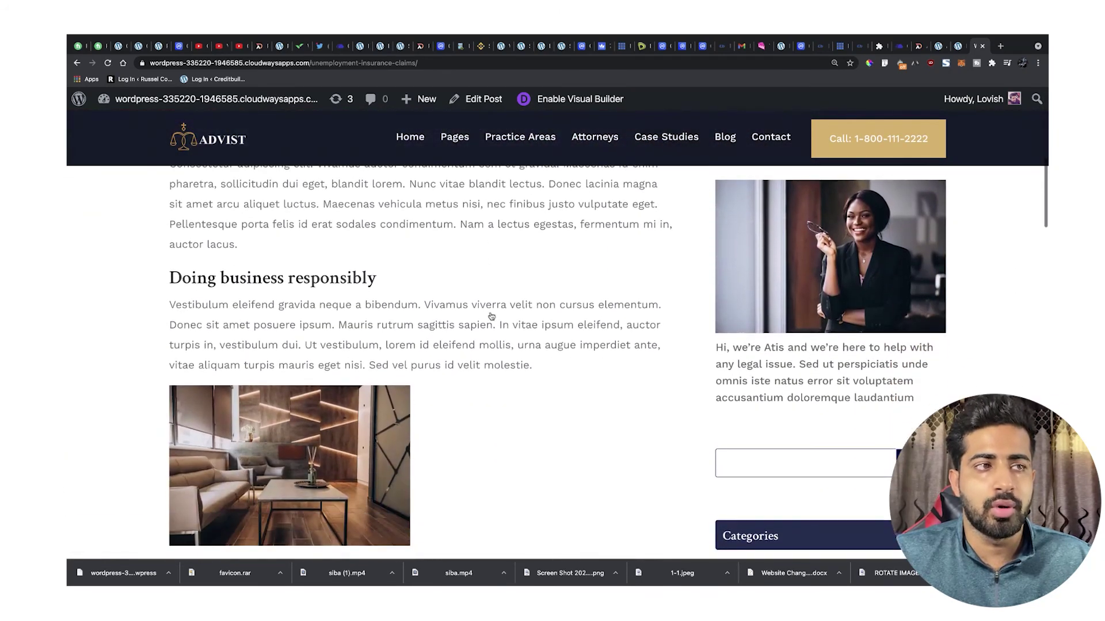
pyautogui.scroll(-2, 491, 317)
pyautogui.scroll(-10, 492, 316)
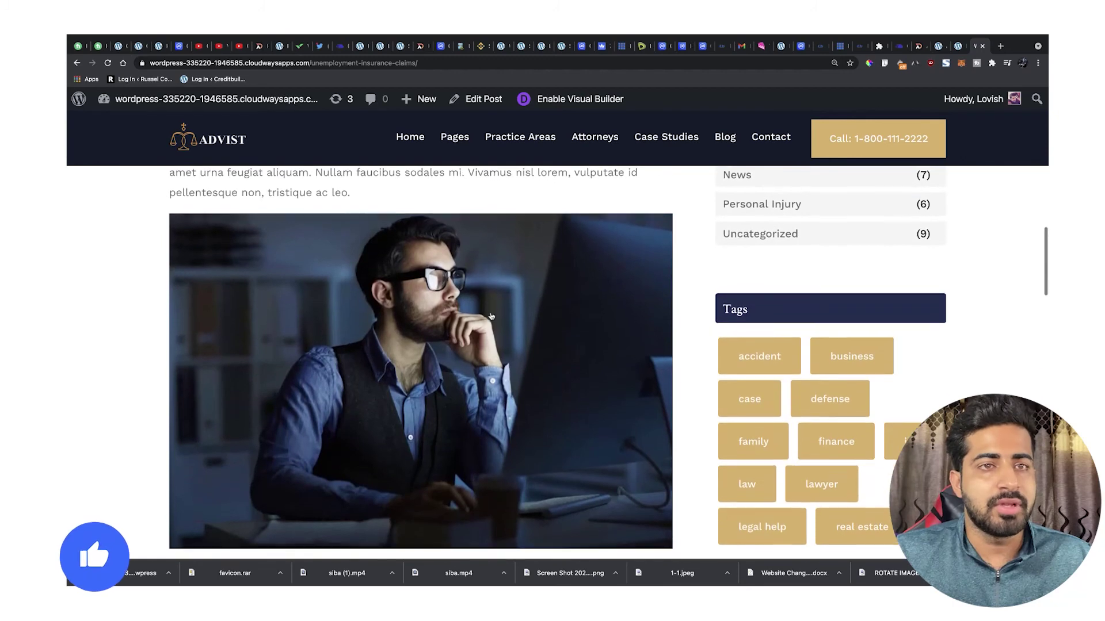
# Examine the rest of the blog post, including its image, quote, recent posts sidebar and Related Blogs section.
pyautogui.scroll(-6, 491, 316)
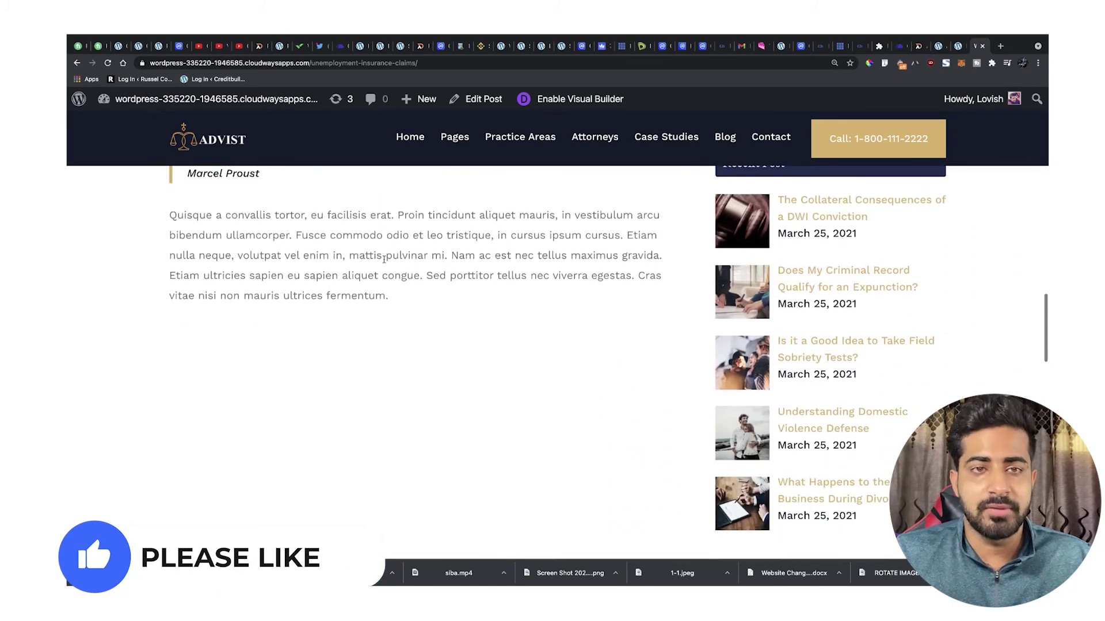
pyautogui.scroll(5, 377, 260)
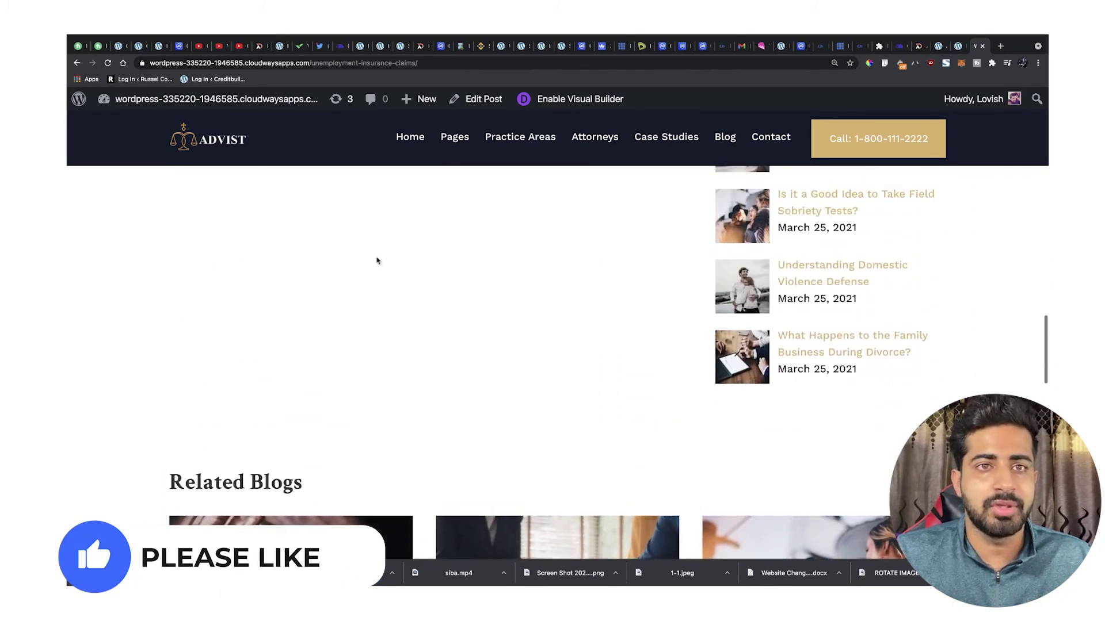
pyautogui.scroll(-4, 377, 261)
pyautogui.scroll(-4, 377, 261)
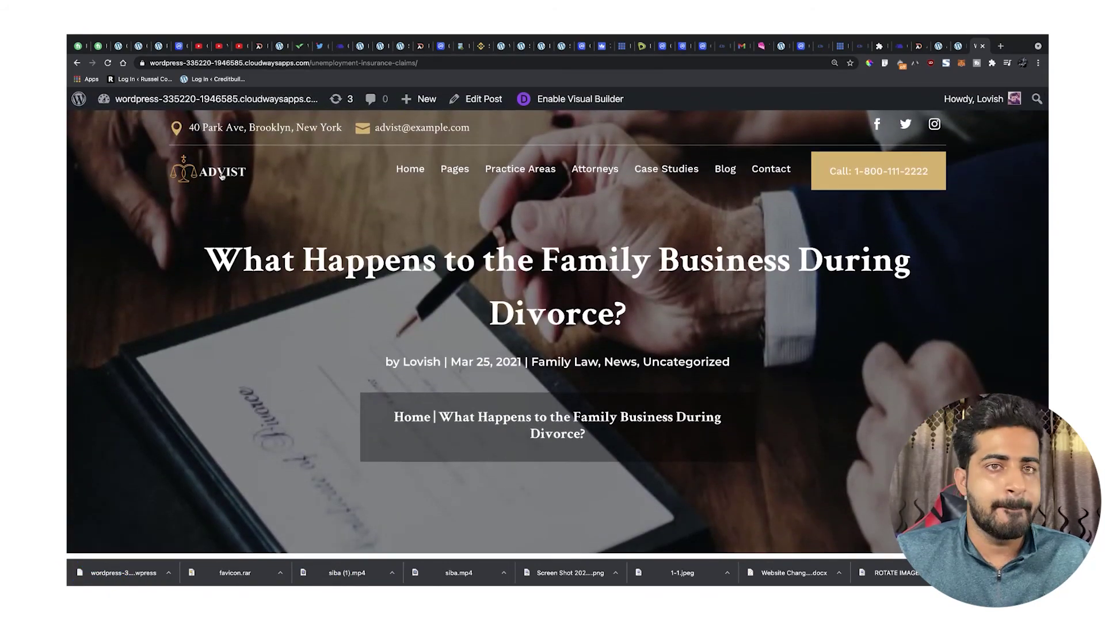
# Follow the post header's Advist logo to the home page and review its hero, About and Our Expertise sections.
pyautogui.click(222, 175)
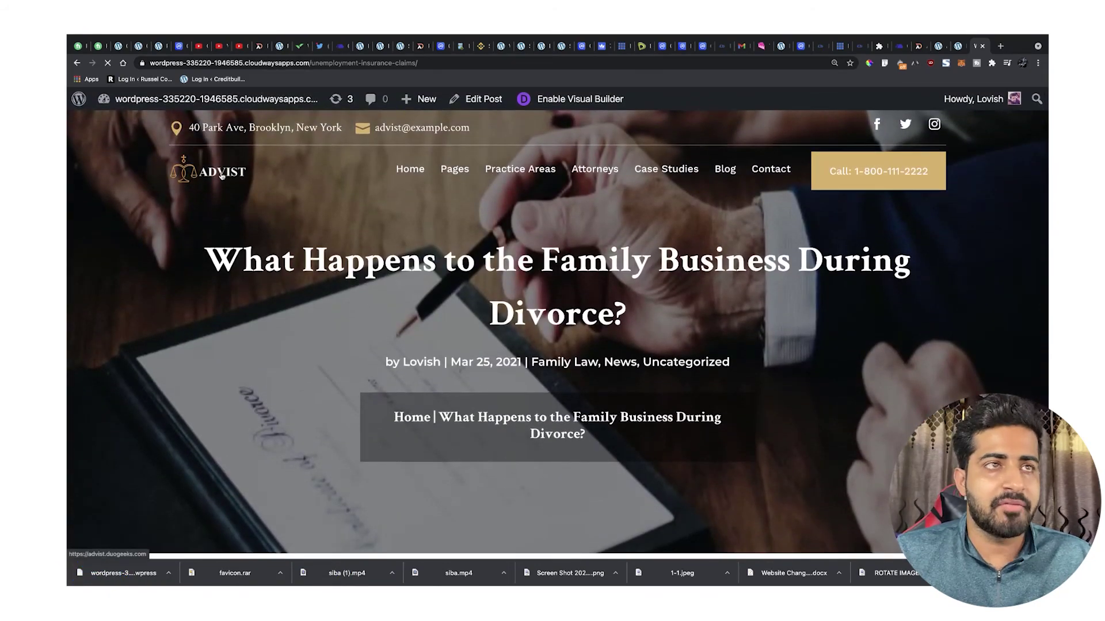
pyautogui.scroll(-5, 461, 230)
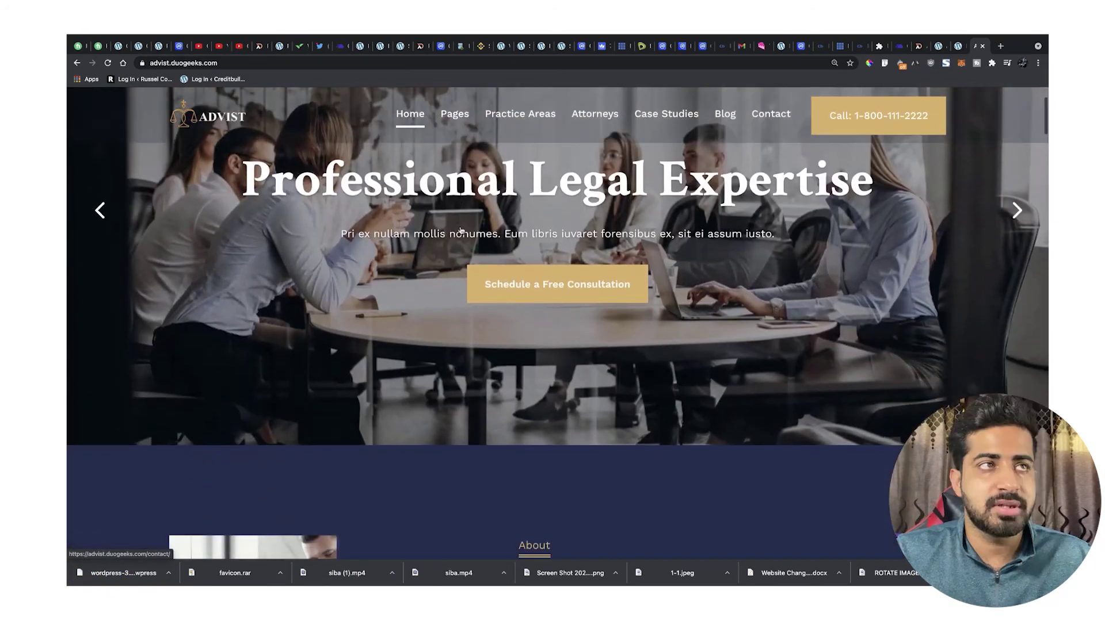
pyautogui.scroll(-10, 461, 228)
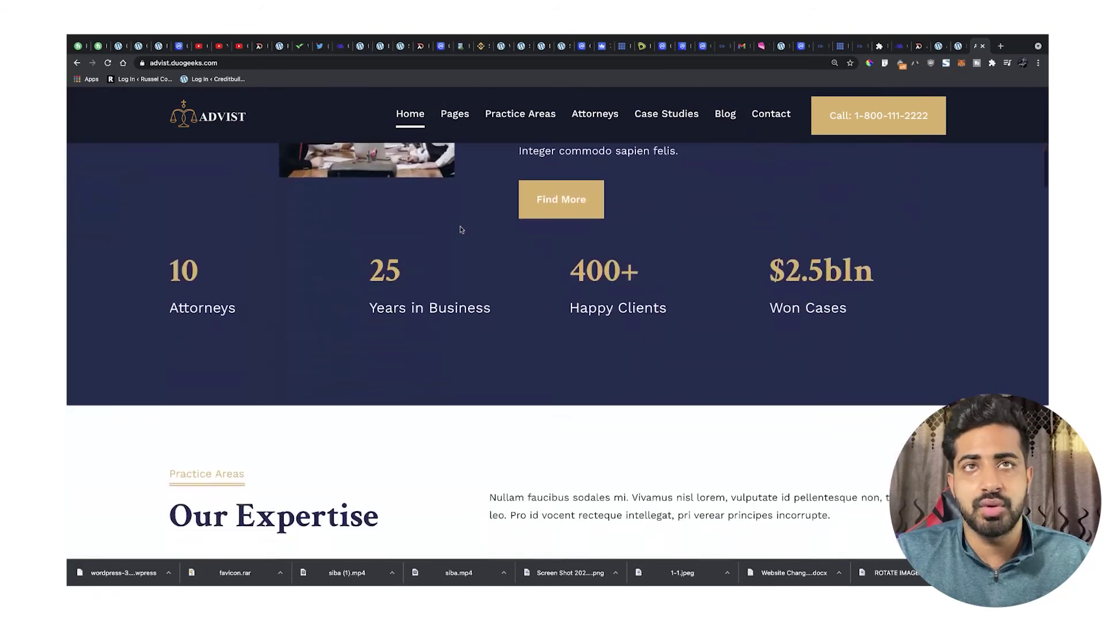
pyautogui.click(939, 46)
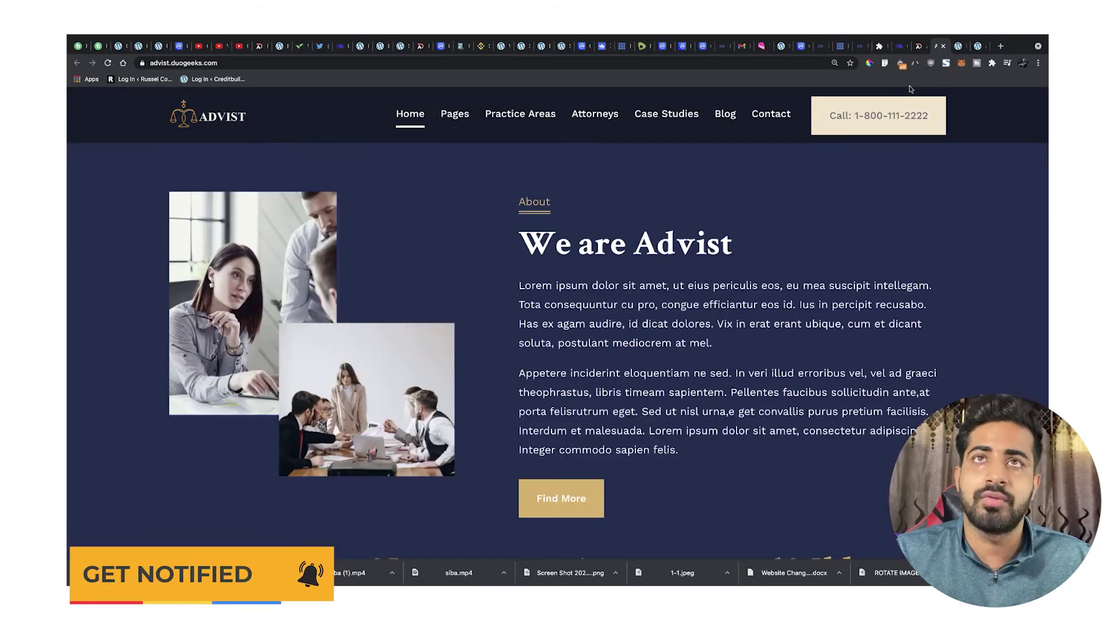
# Return to the WordPress admin and view the advist-divi-child-theme-plugin-installer page down to its Contact support link.
pyautogui.click(960, 46)
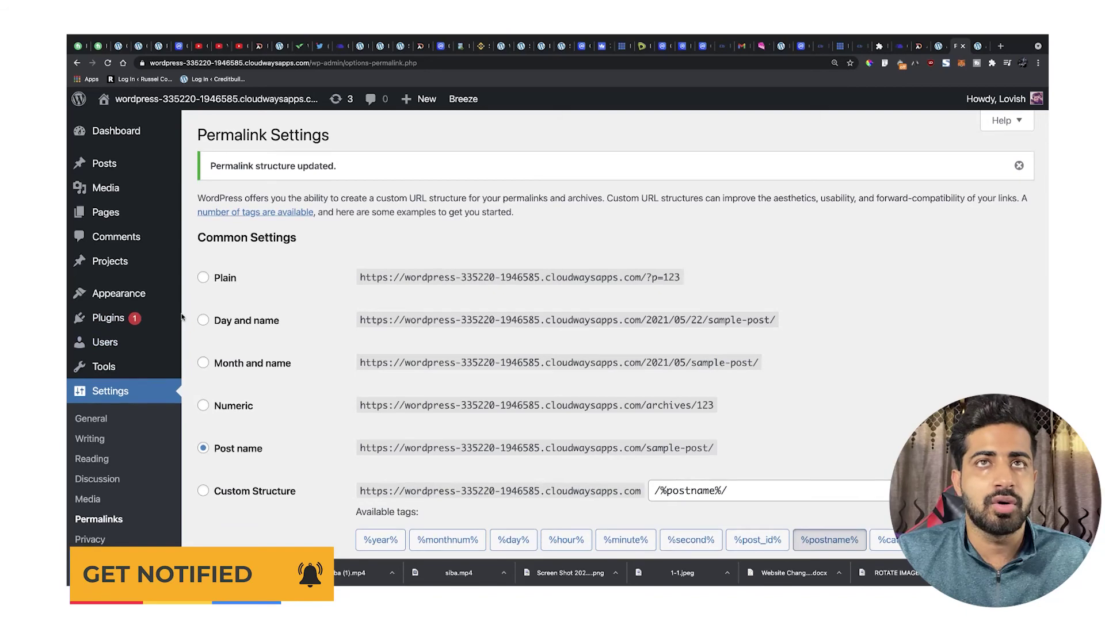
pyautogui.scroll(-5, 169, 351)
pyautogui.click(124, 492)
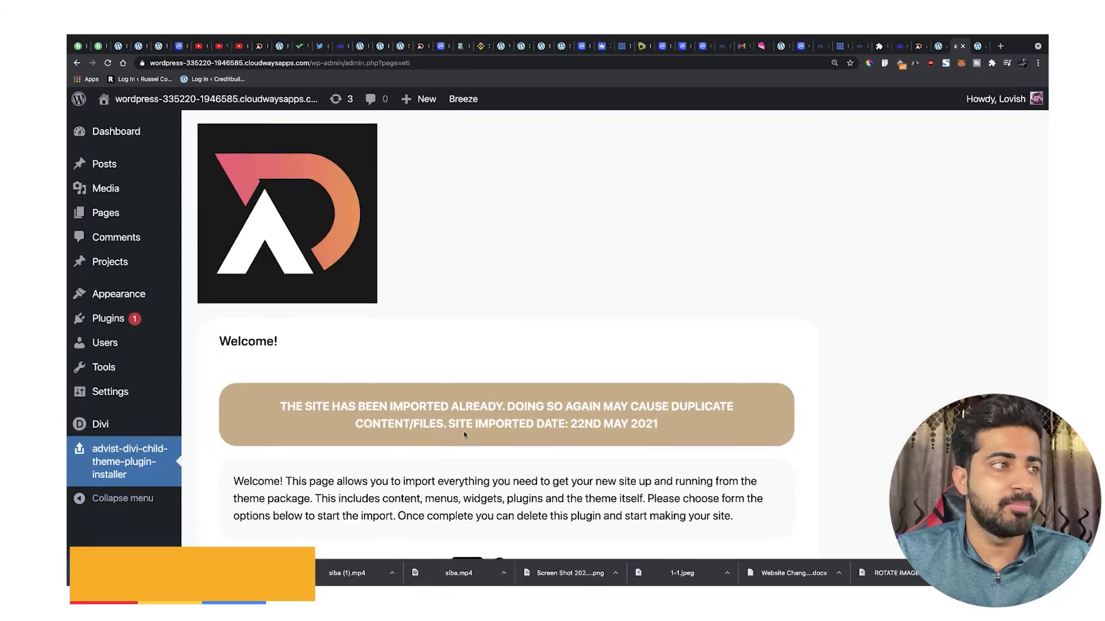
pyautogui.scroll(-3, 486, 428)
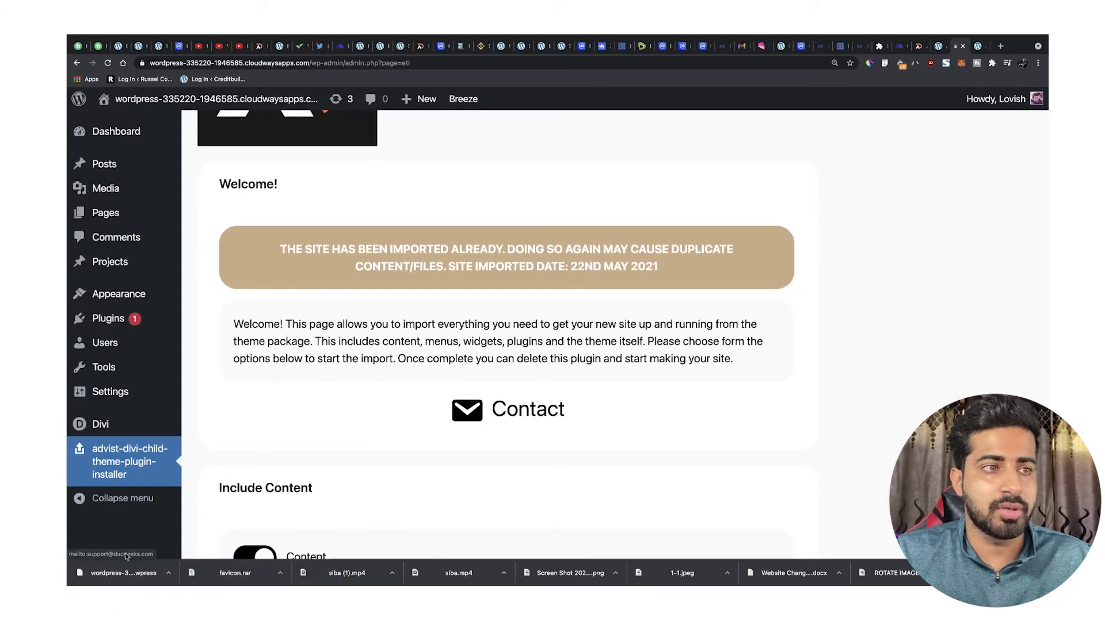
# Switch to the Advist Divi child Theme product page, open the Divi Awesome home page and view the Latest Divi Layouts.
pyautogui.click(920, 46)
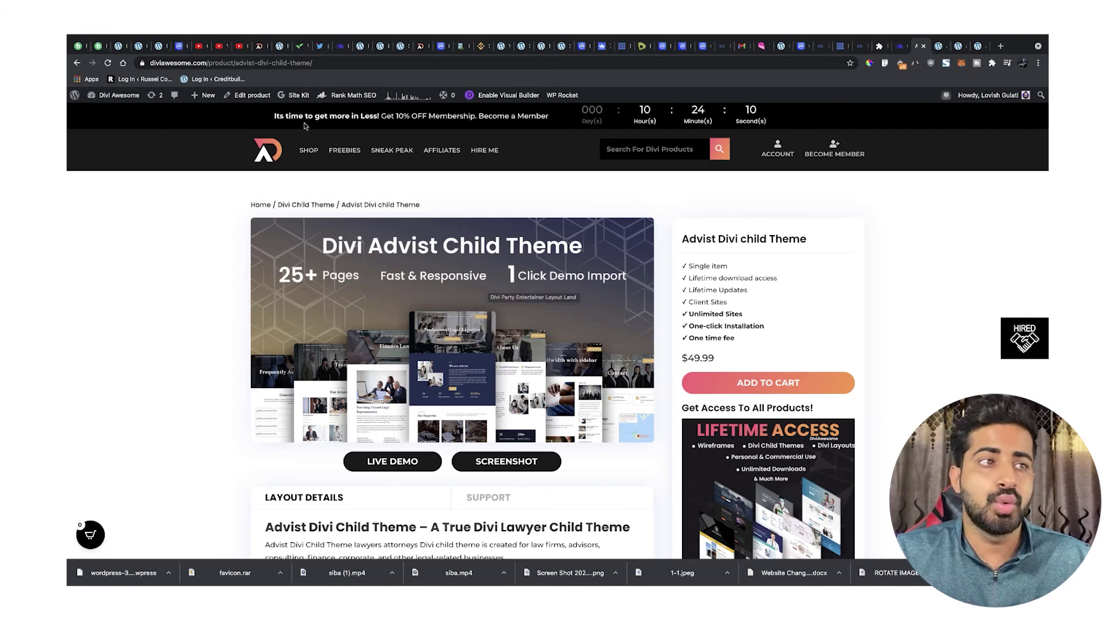
pyautogui.click(273, 153)
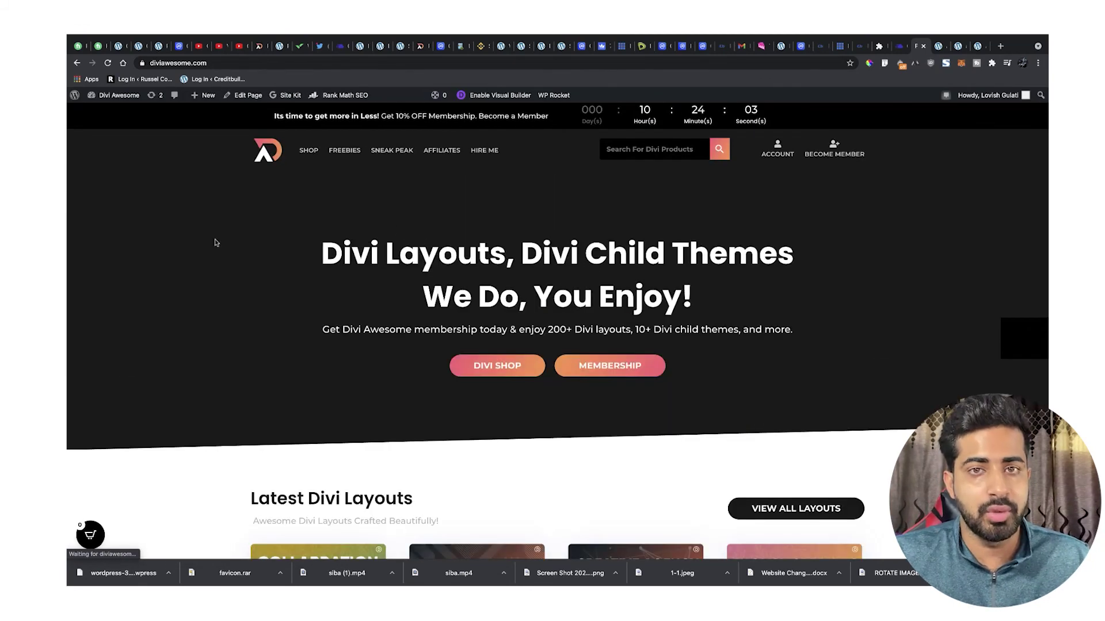
pyautogui.scroll(-5, 226, 236)
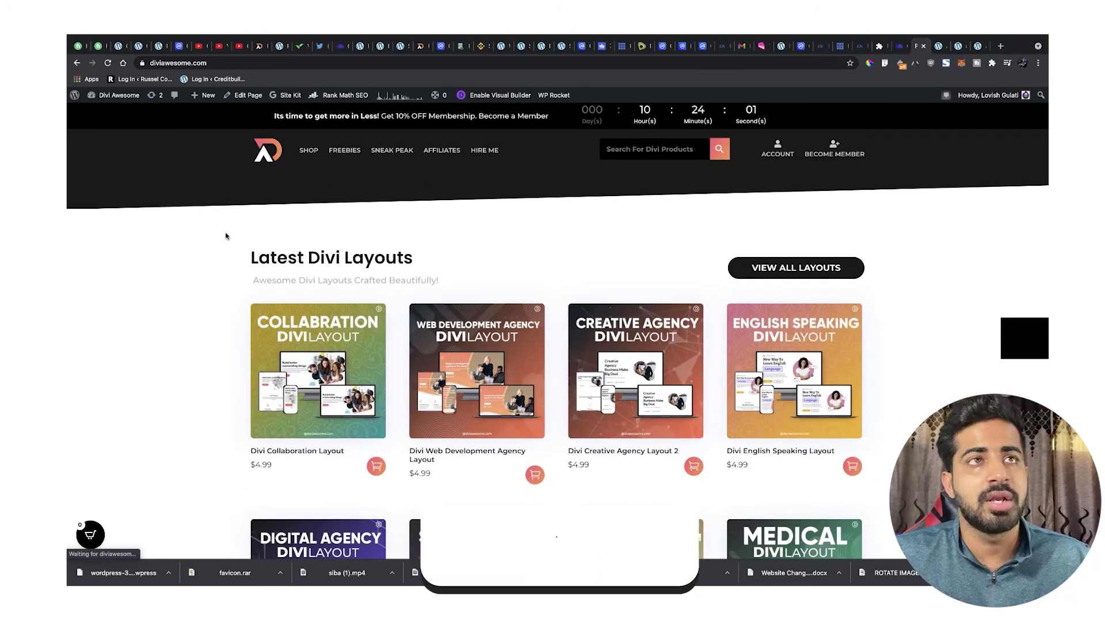